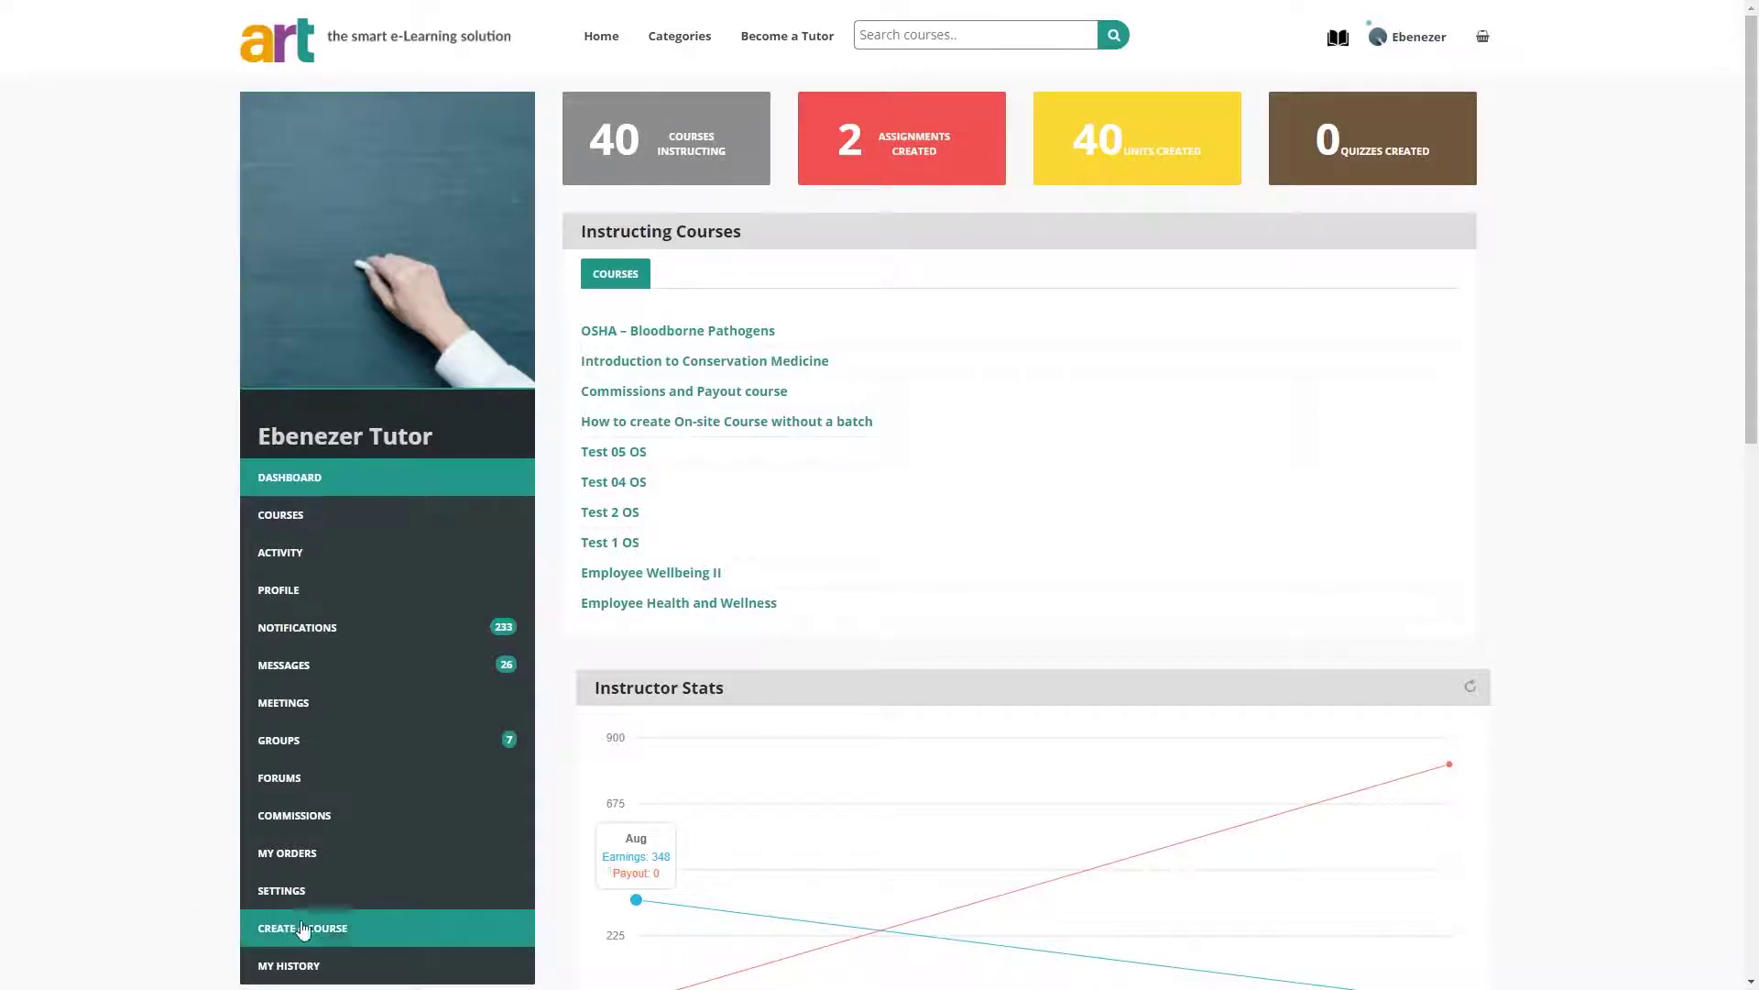
Step: Start a new course from CREATE A COURSE using the Upload course package option
click(332, 934)
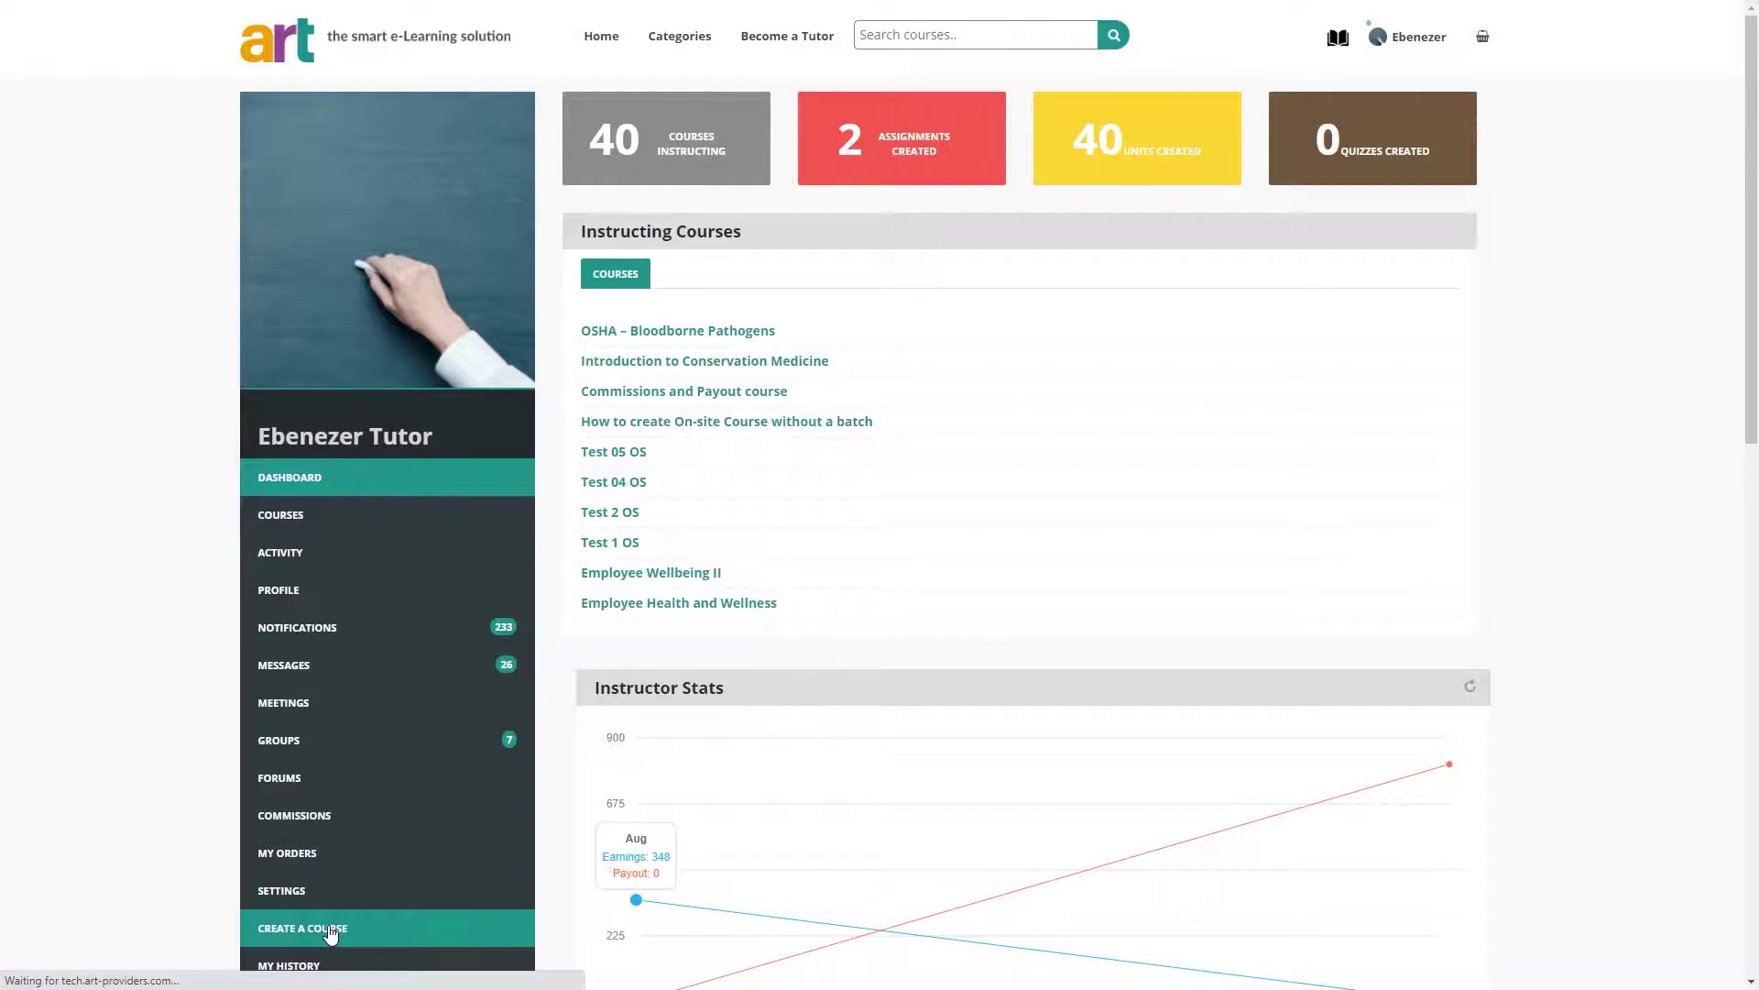
click(324, 936)
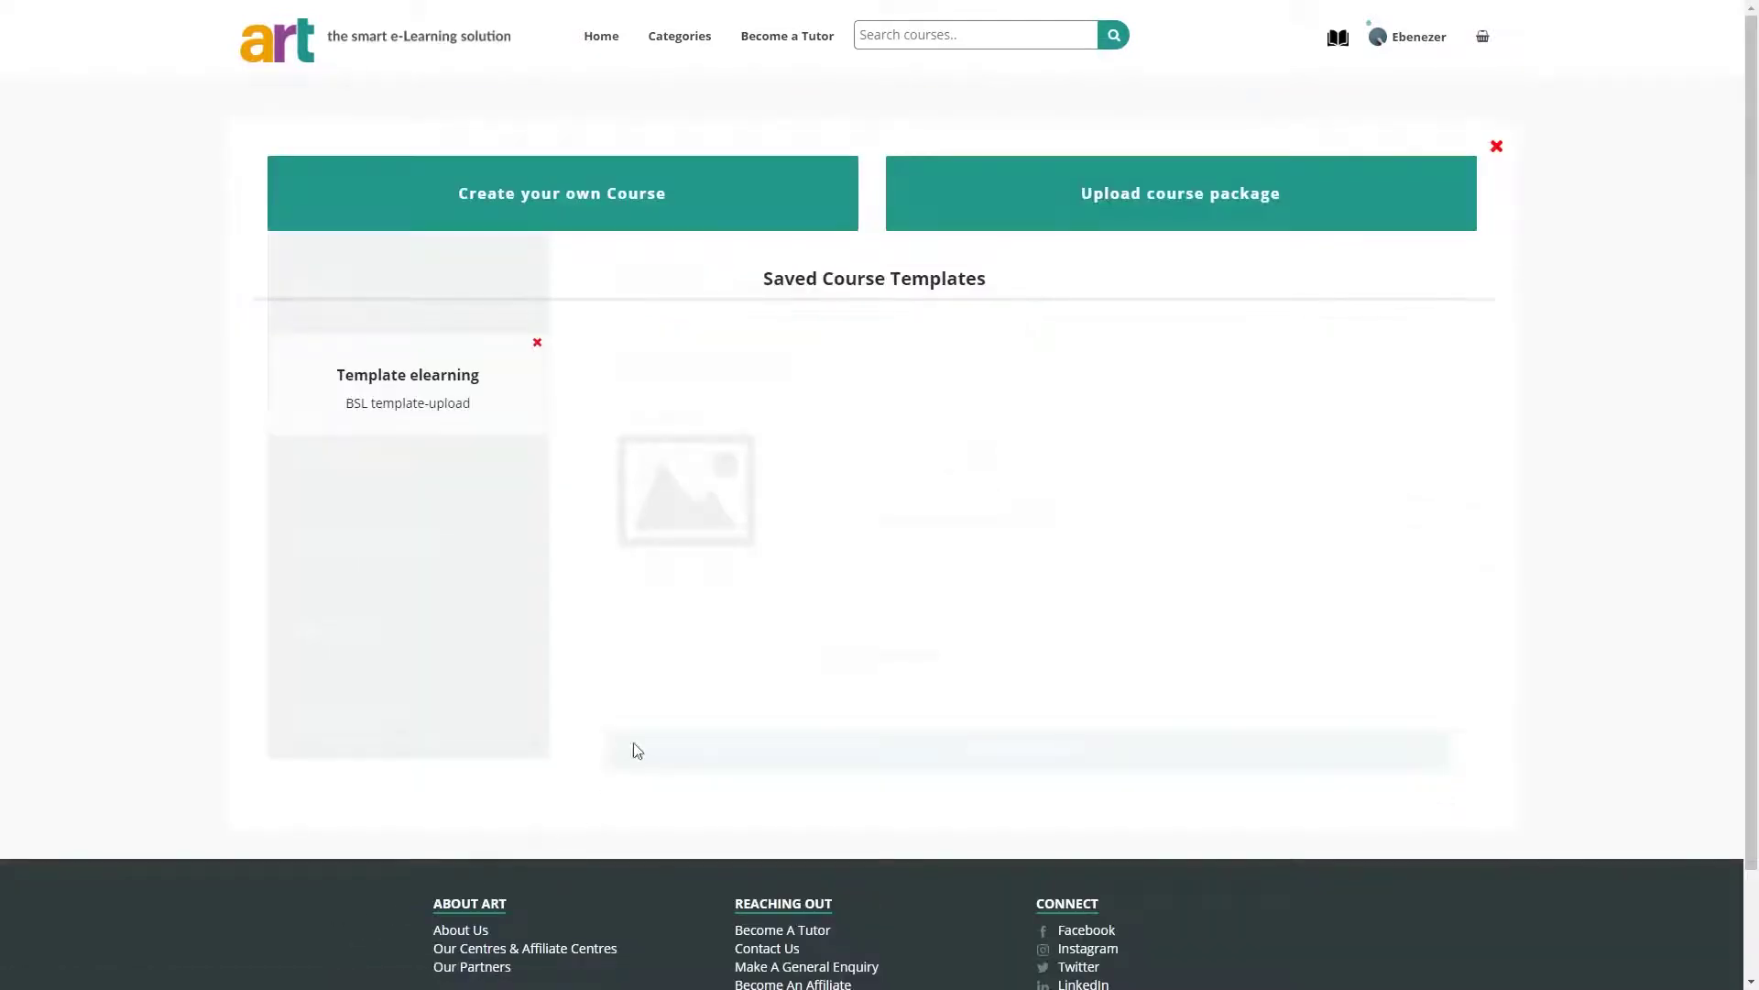
click(1132, 220)
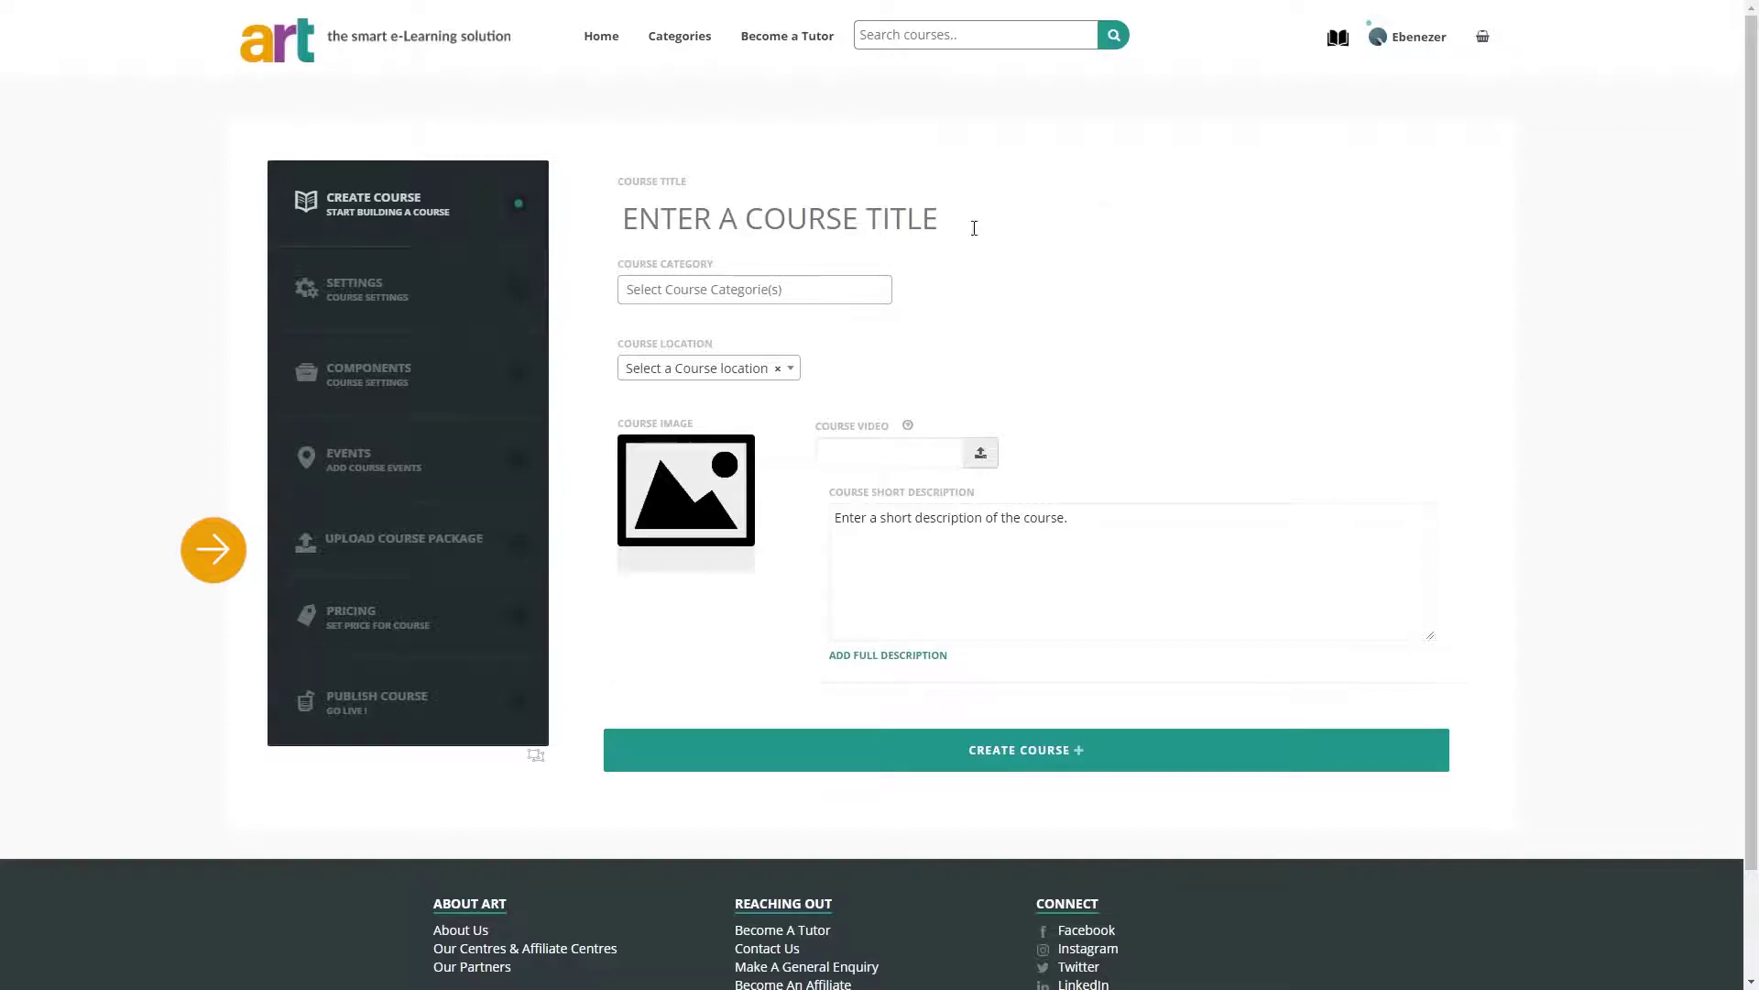
Step: Title the course 'Employee Health & Wellness' under category Quality & Safety › Compliance
click(922, 233)
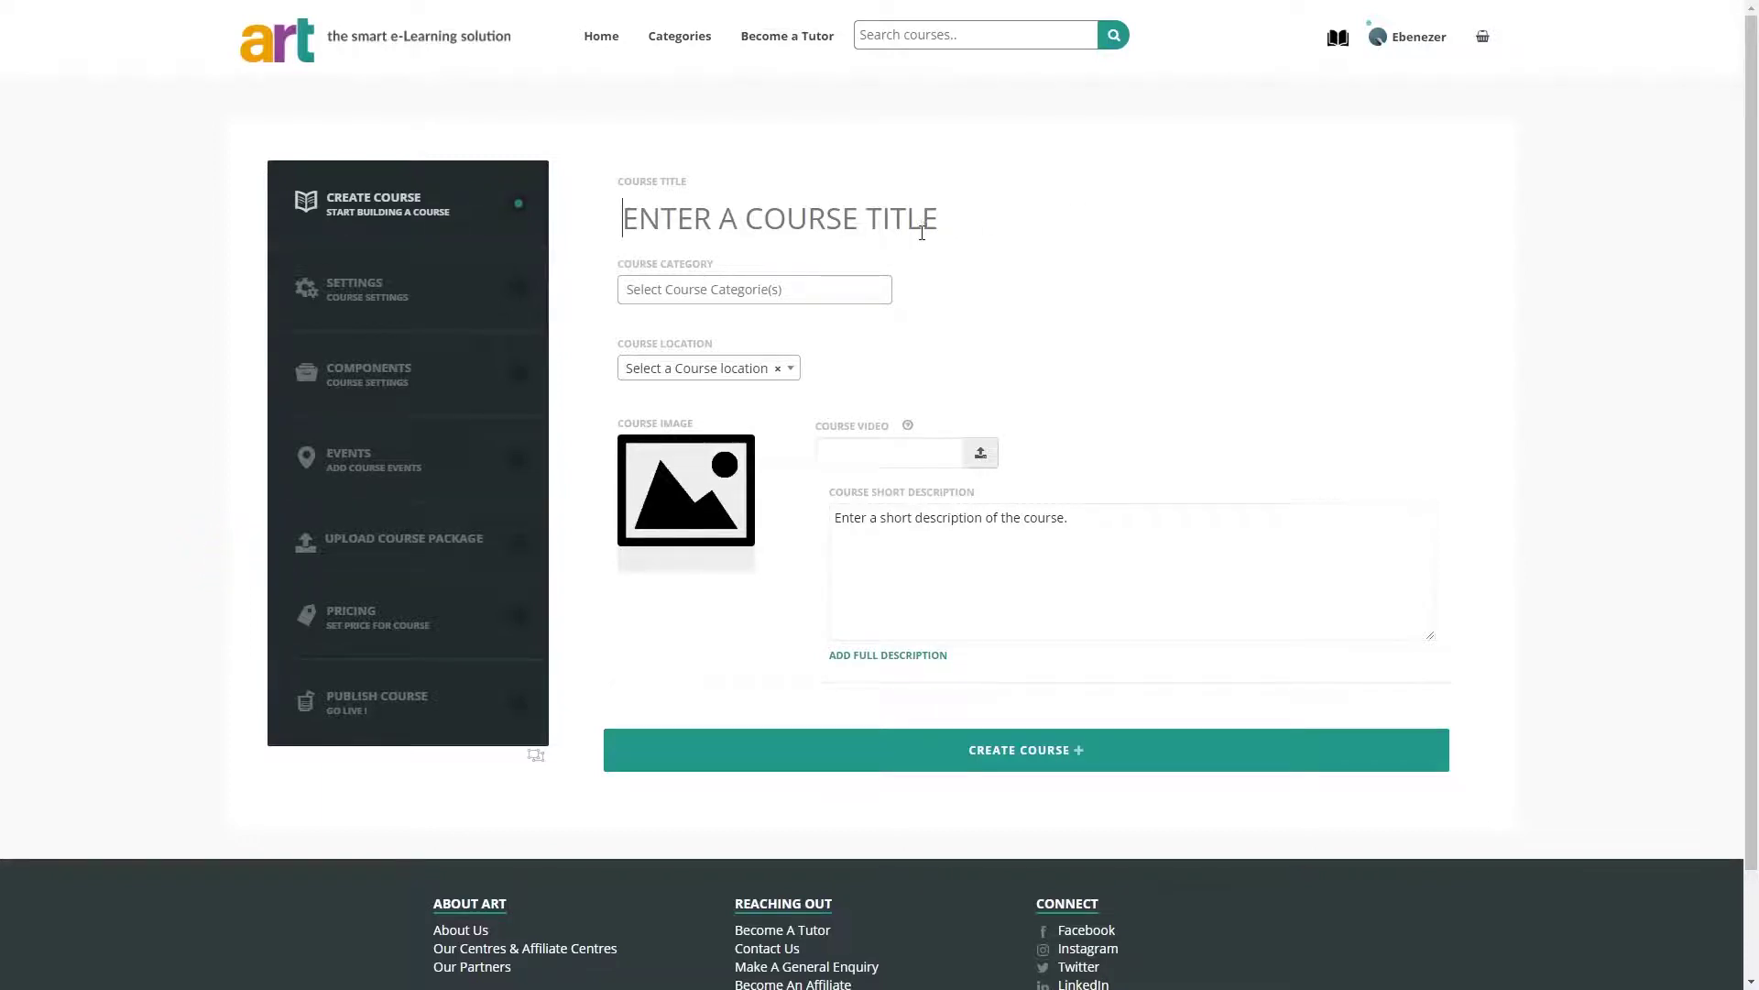
text(Employee)
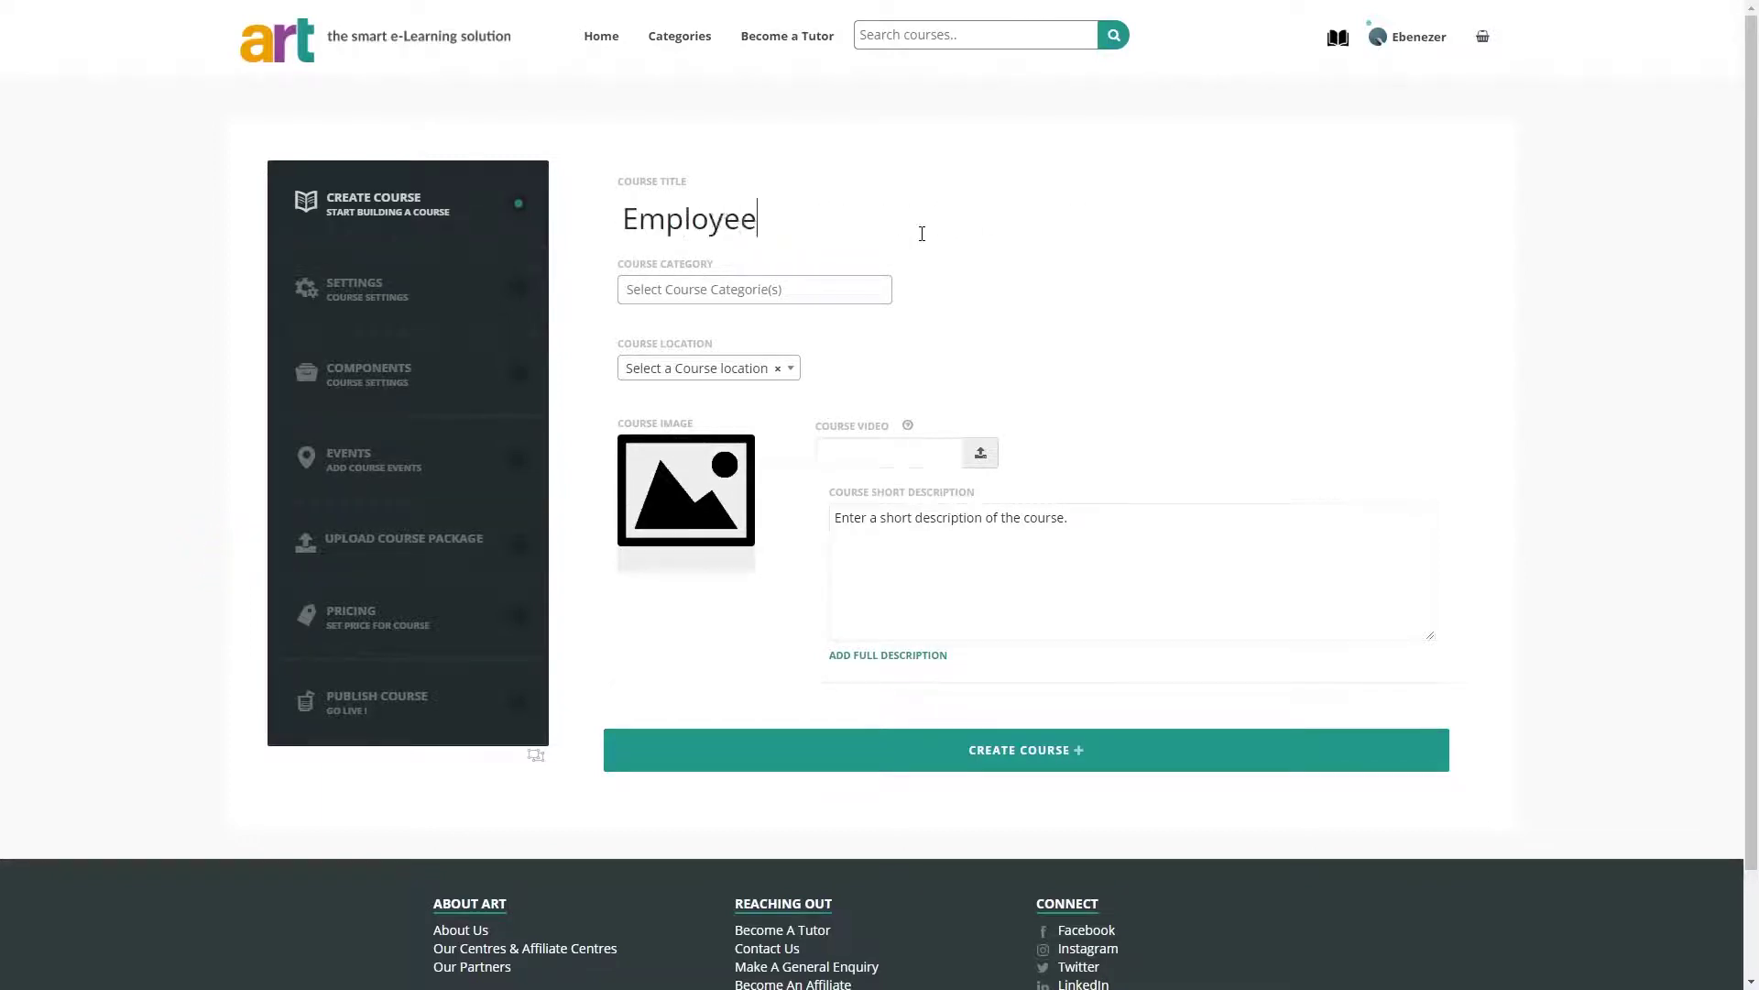
text( Health & Wellness)
click(864, 283)
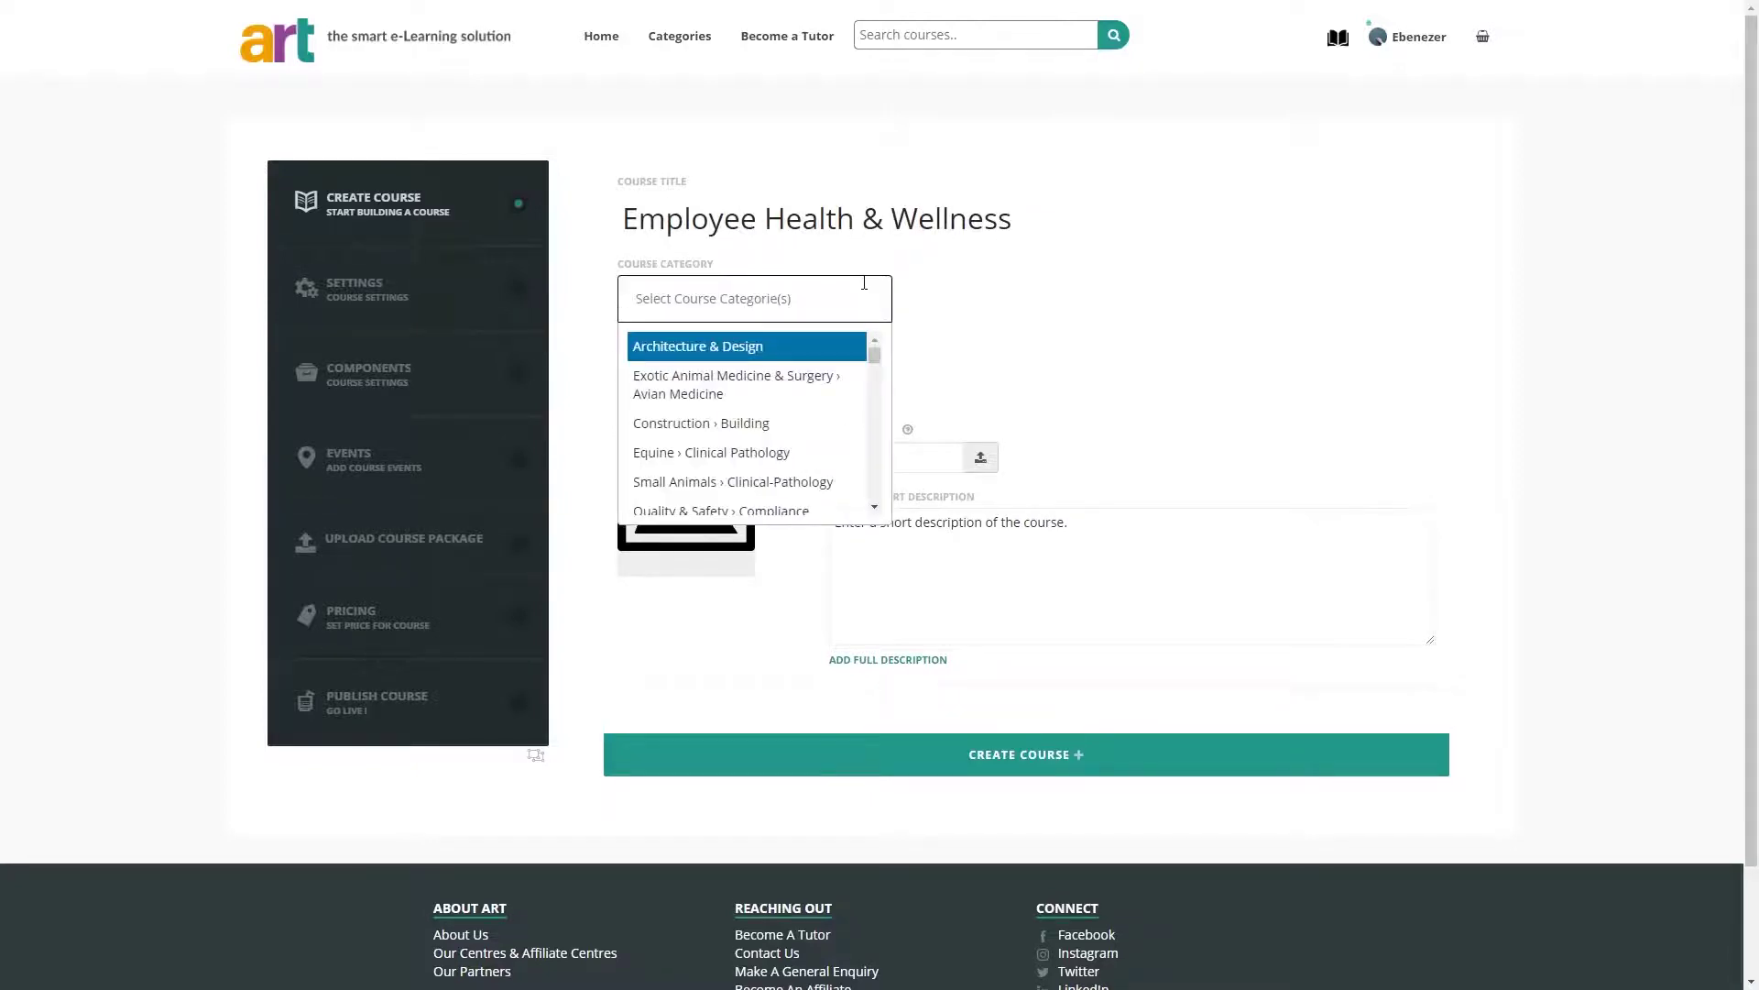
scroll(830, 416, down, 1)
click(833, 423)
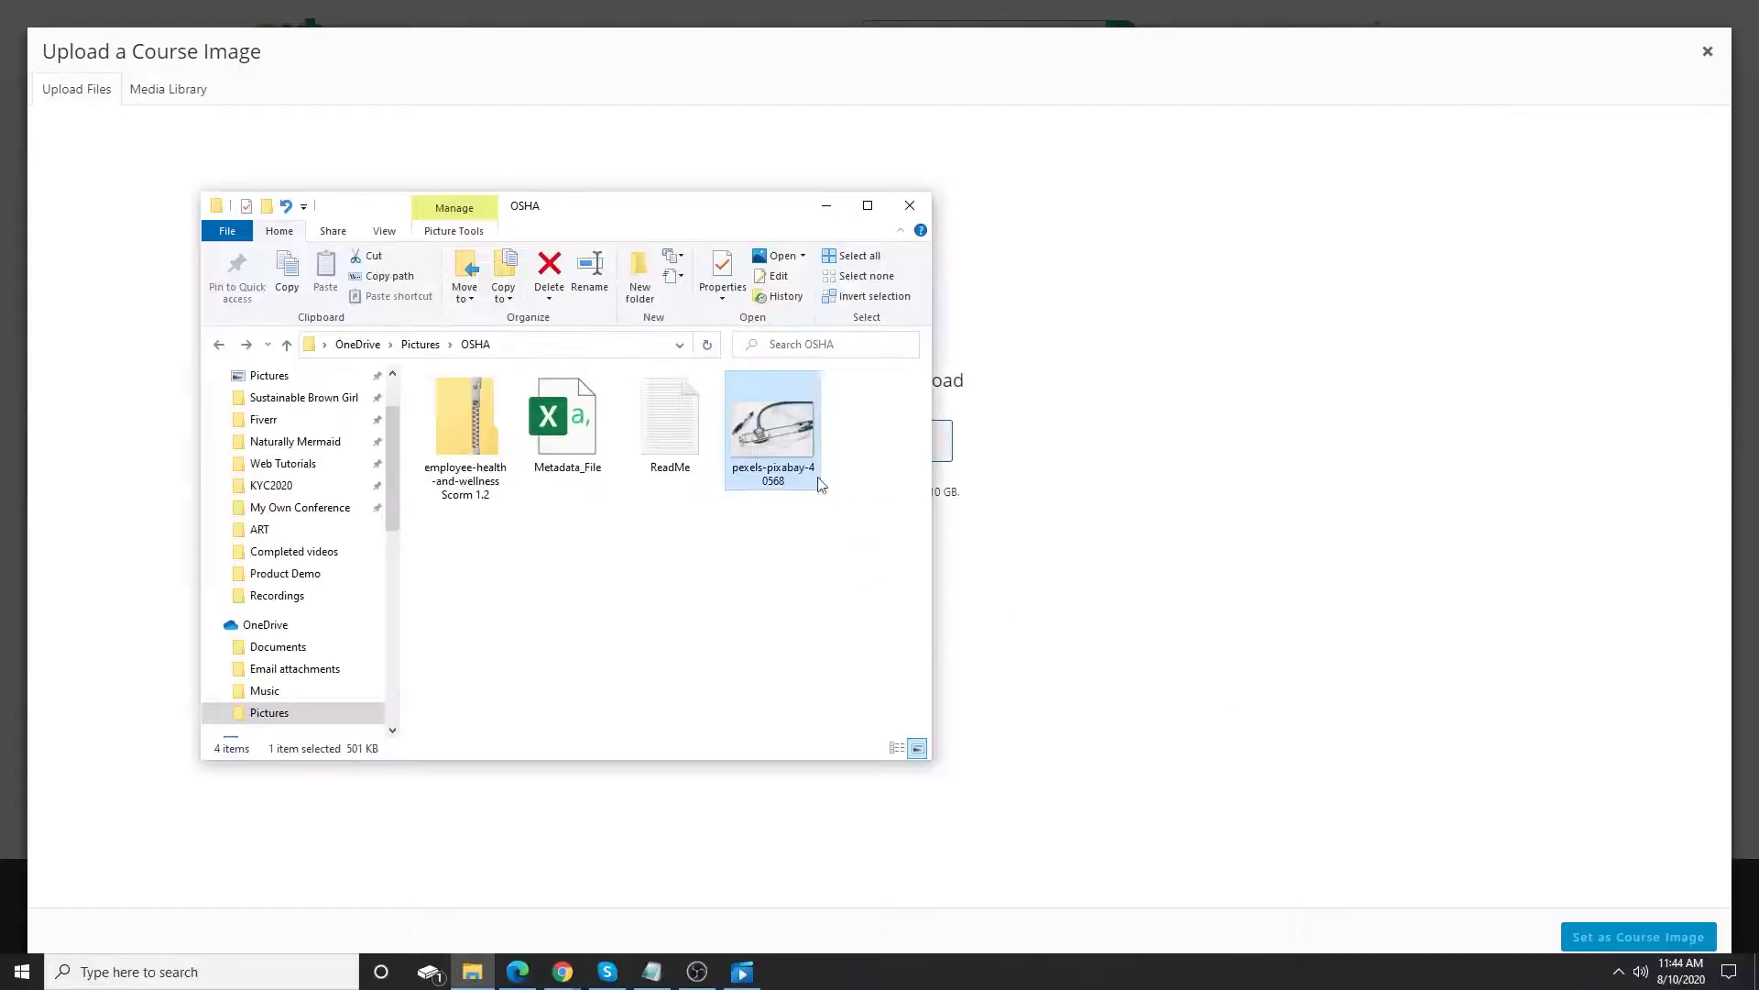
Step: Set the stethoscope photo as the course image and select the placeholder short description
drag(772, 424, 992, 423)
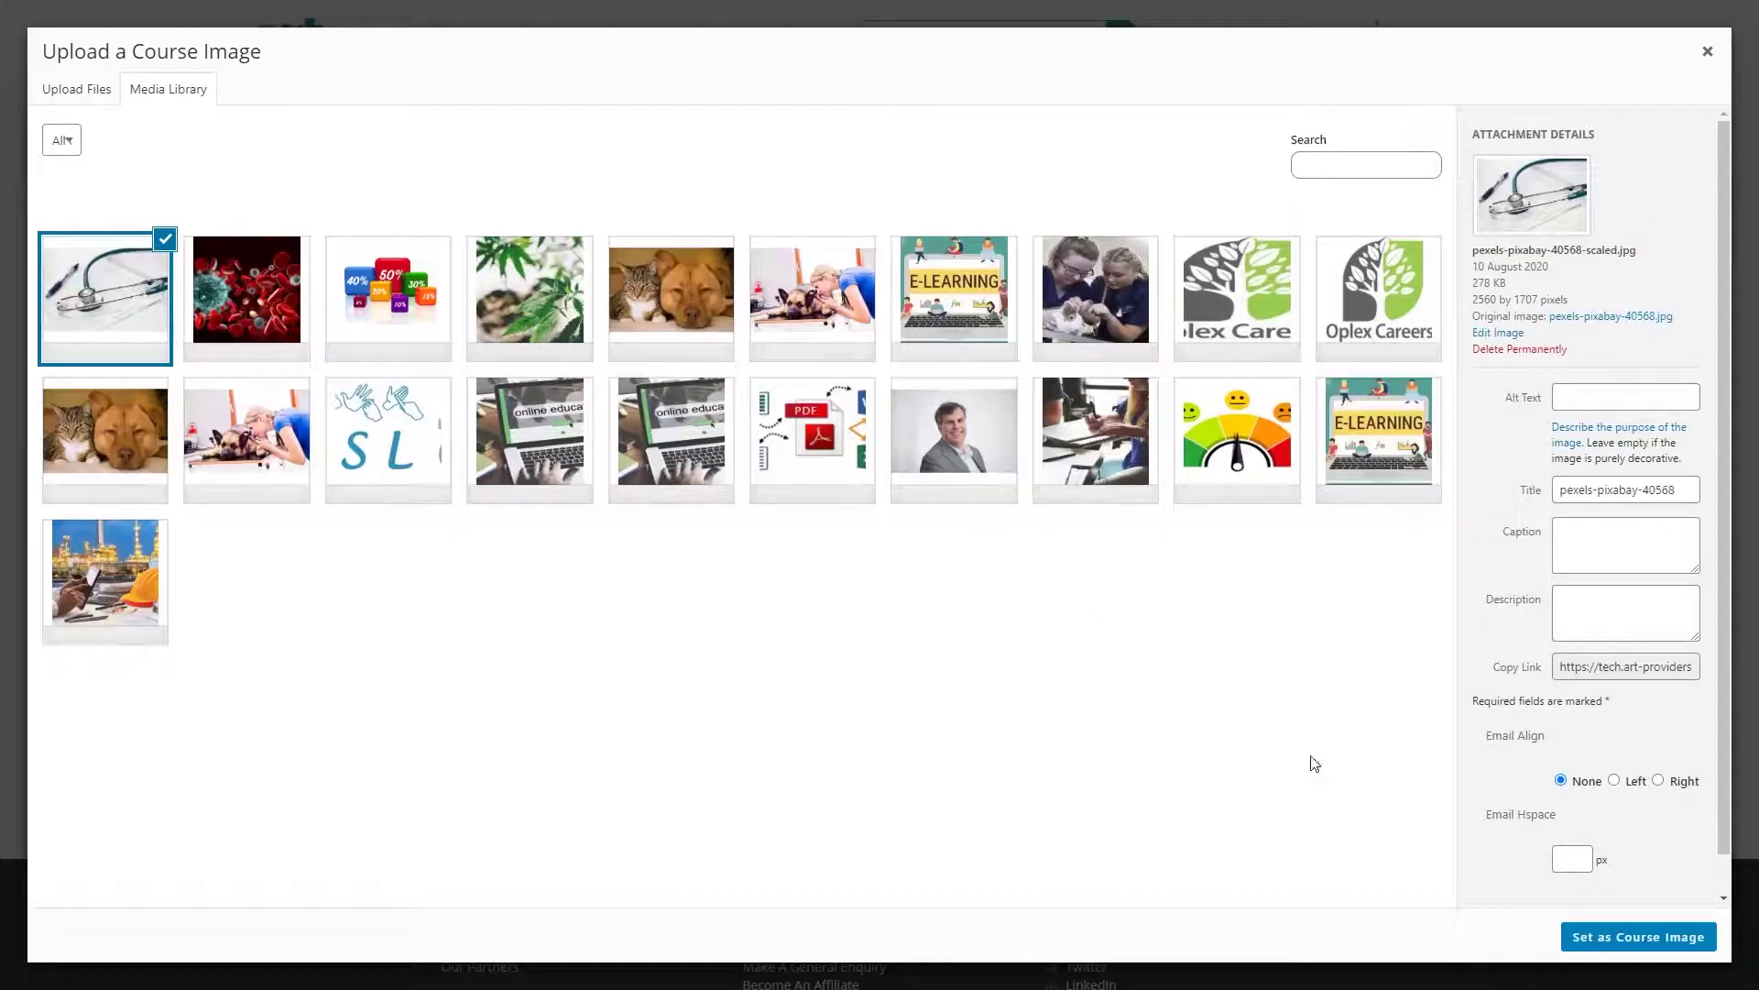
click(1637, 937)
drag(1069, 519, 831, 529)
Step: Paste the workplace wellness short and full descriptions, then create the course
text(We’re committed to creating a work environment that promotes employee health and wellness. This course is the first step in raising awareness about the rollout of our new workplace health program, which includes promoting activities or policies that encourage and support healthy behaviors in the workplace.)
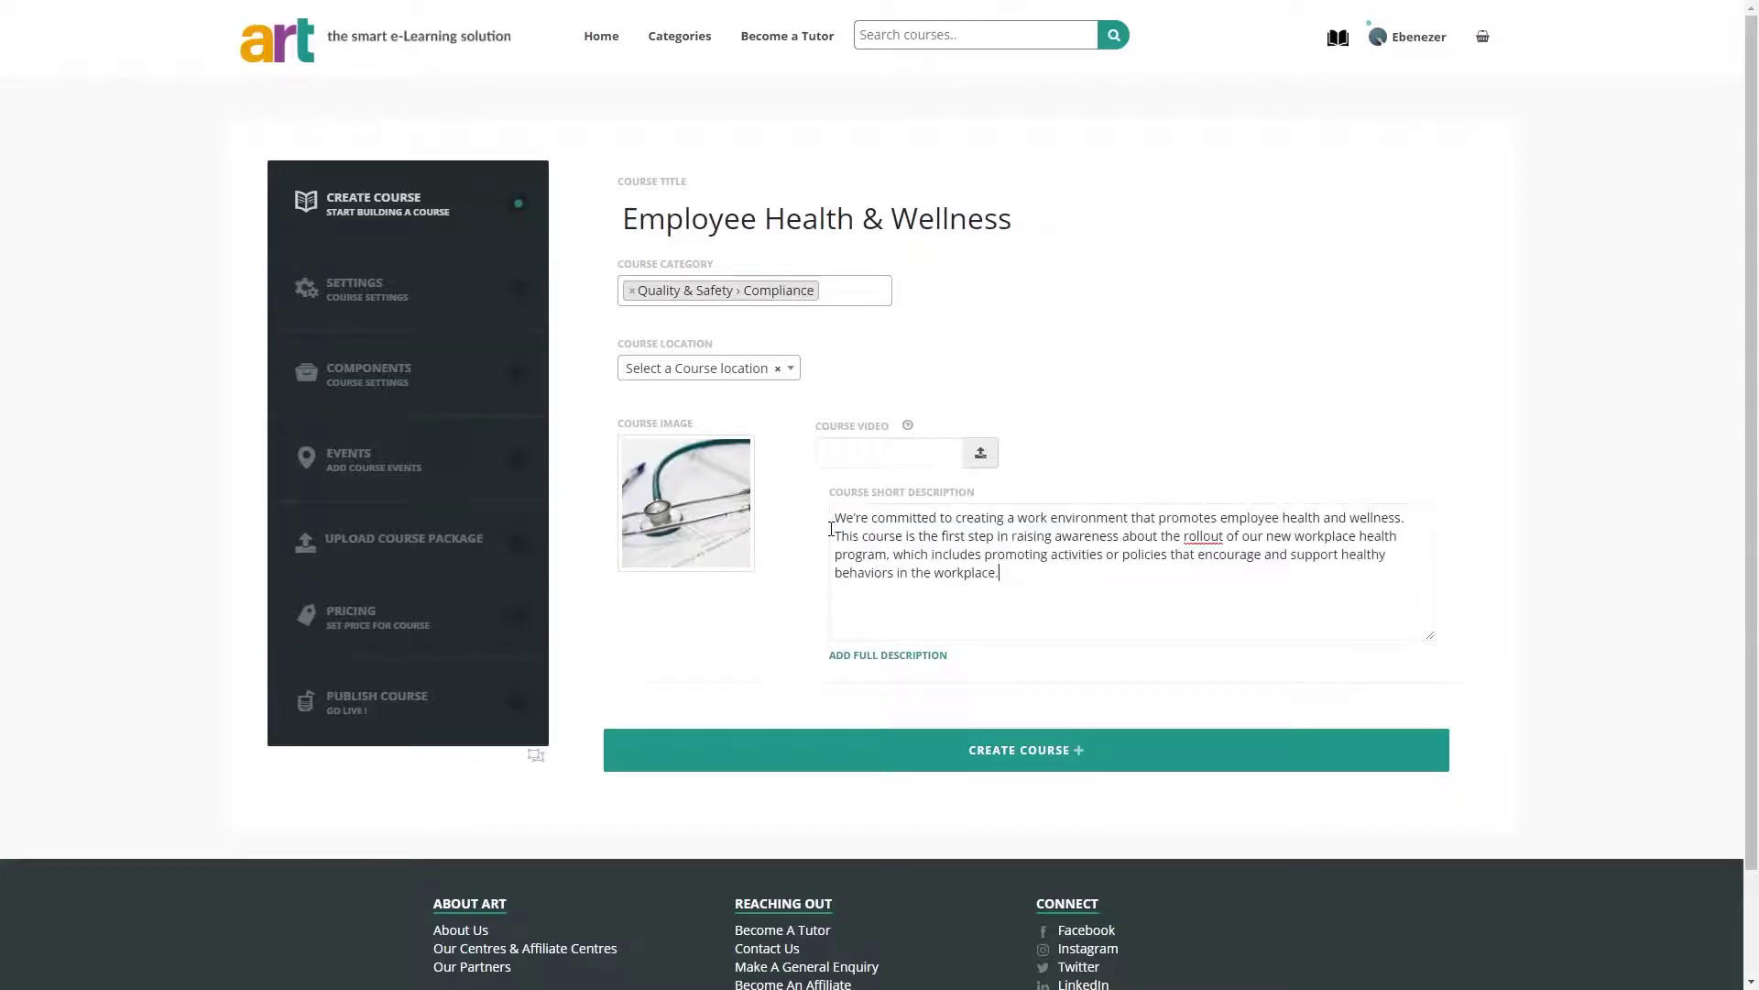
click(876, 654)
drag(860, 805, 630, 805)
key(ctrl+v)
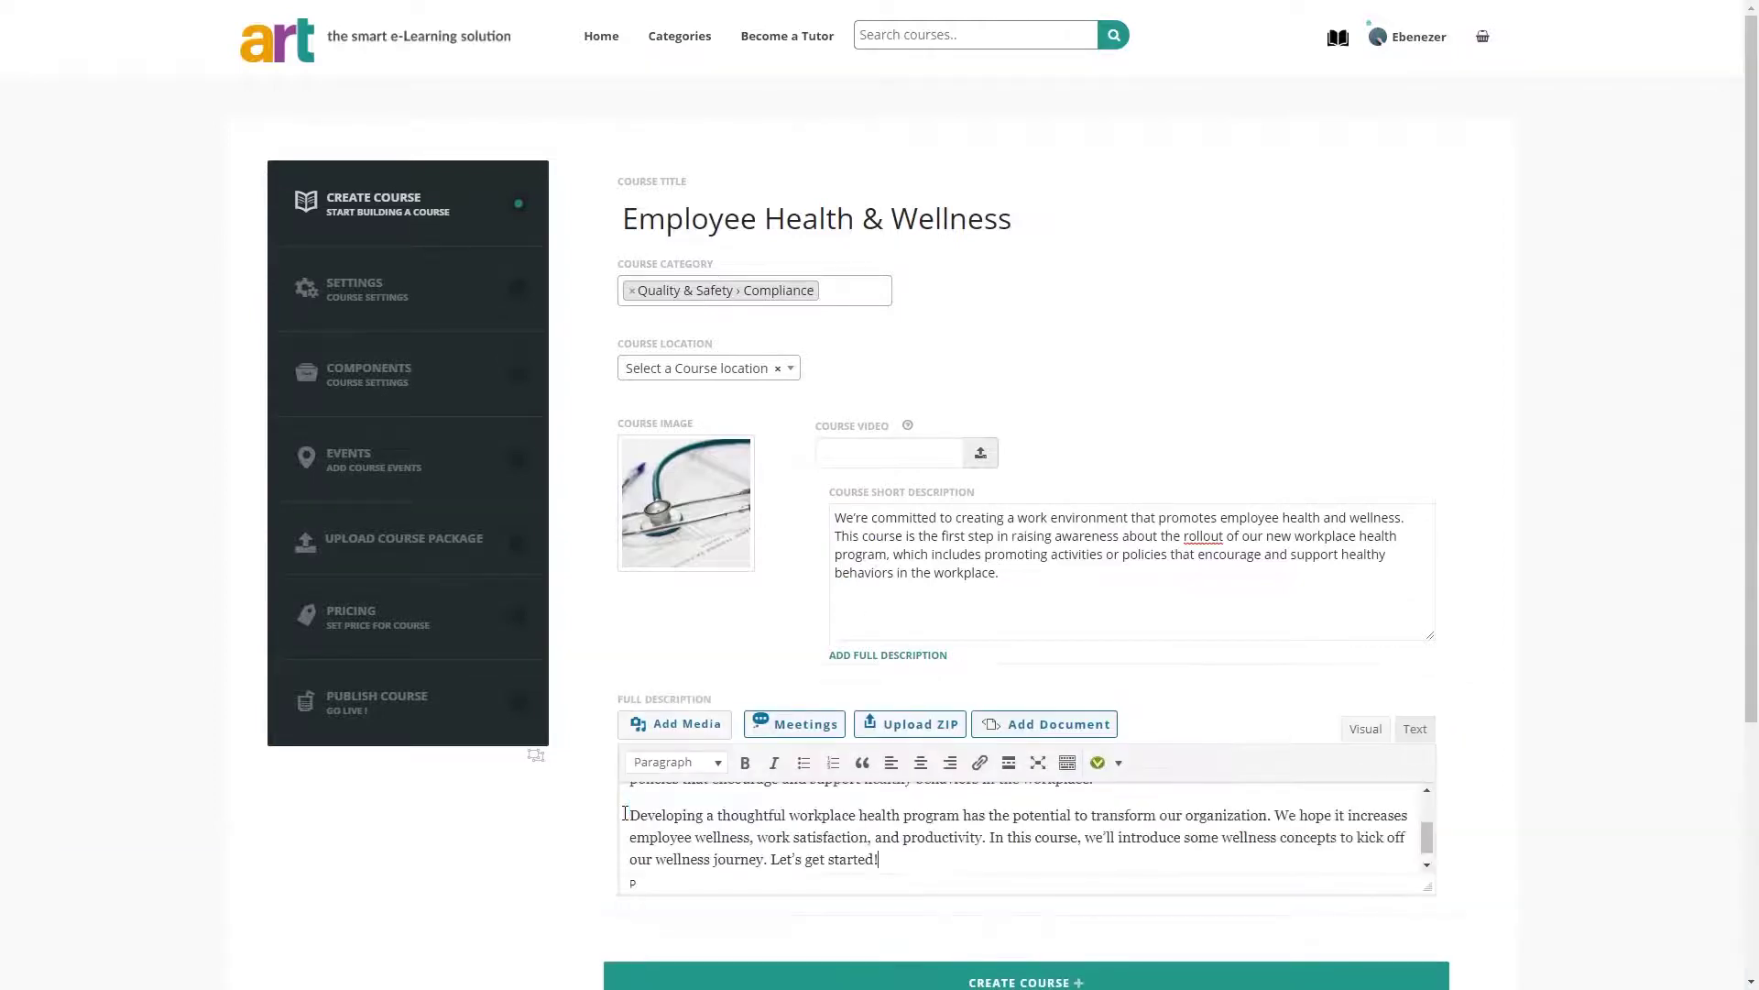
click(688, 977)
click(912, 106)
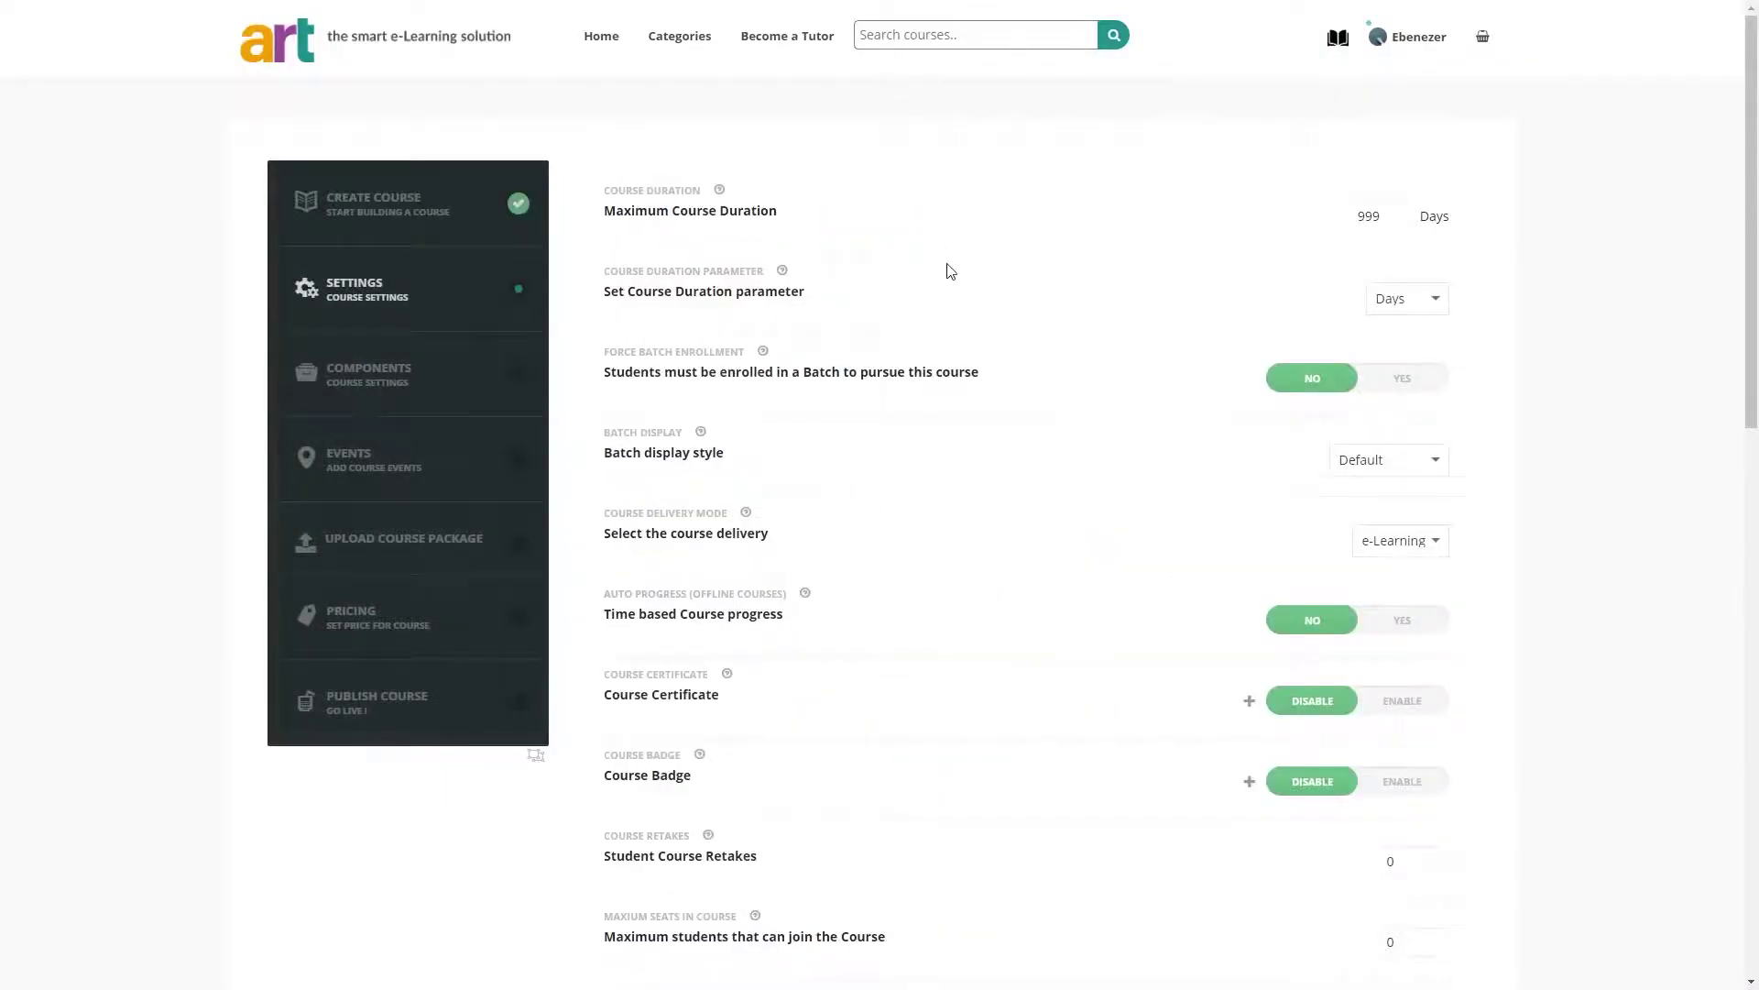
Step: Save the course settings unchanged, confirming the overwrite
scroll(951, 282, down, 1)
scroll(951, 282, down, 8)
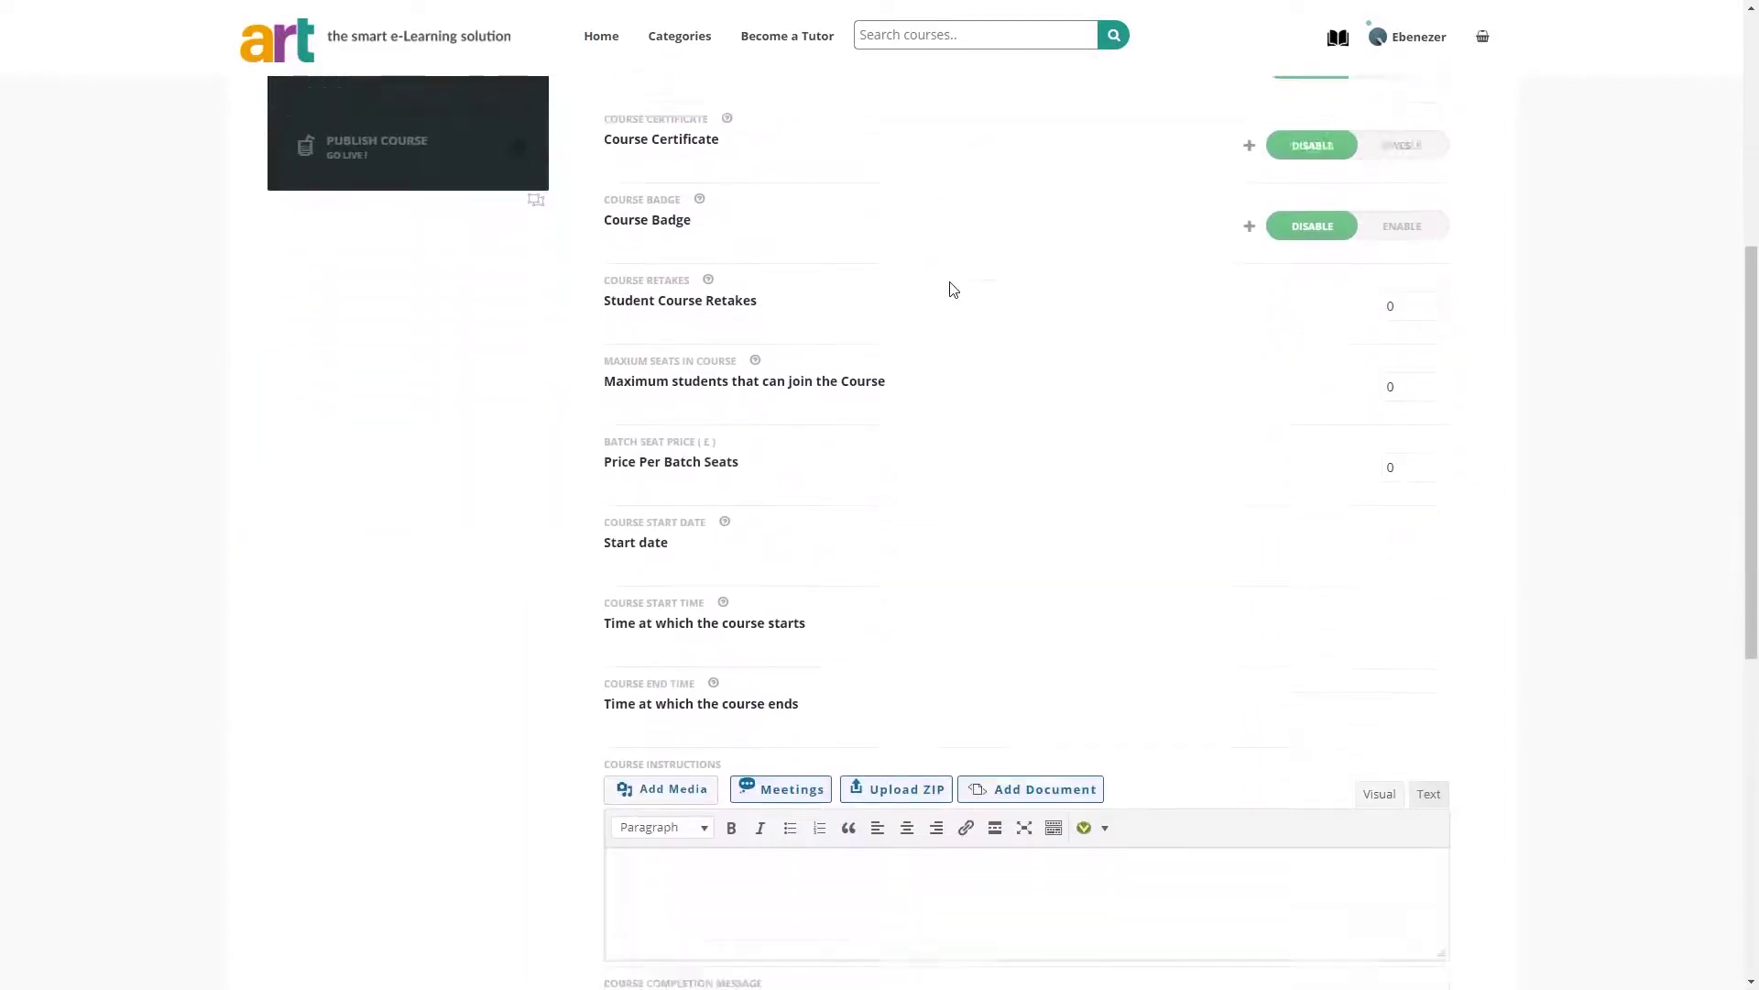
scroll(952, 289, down, 2)
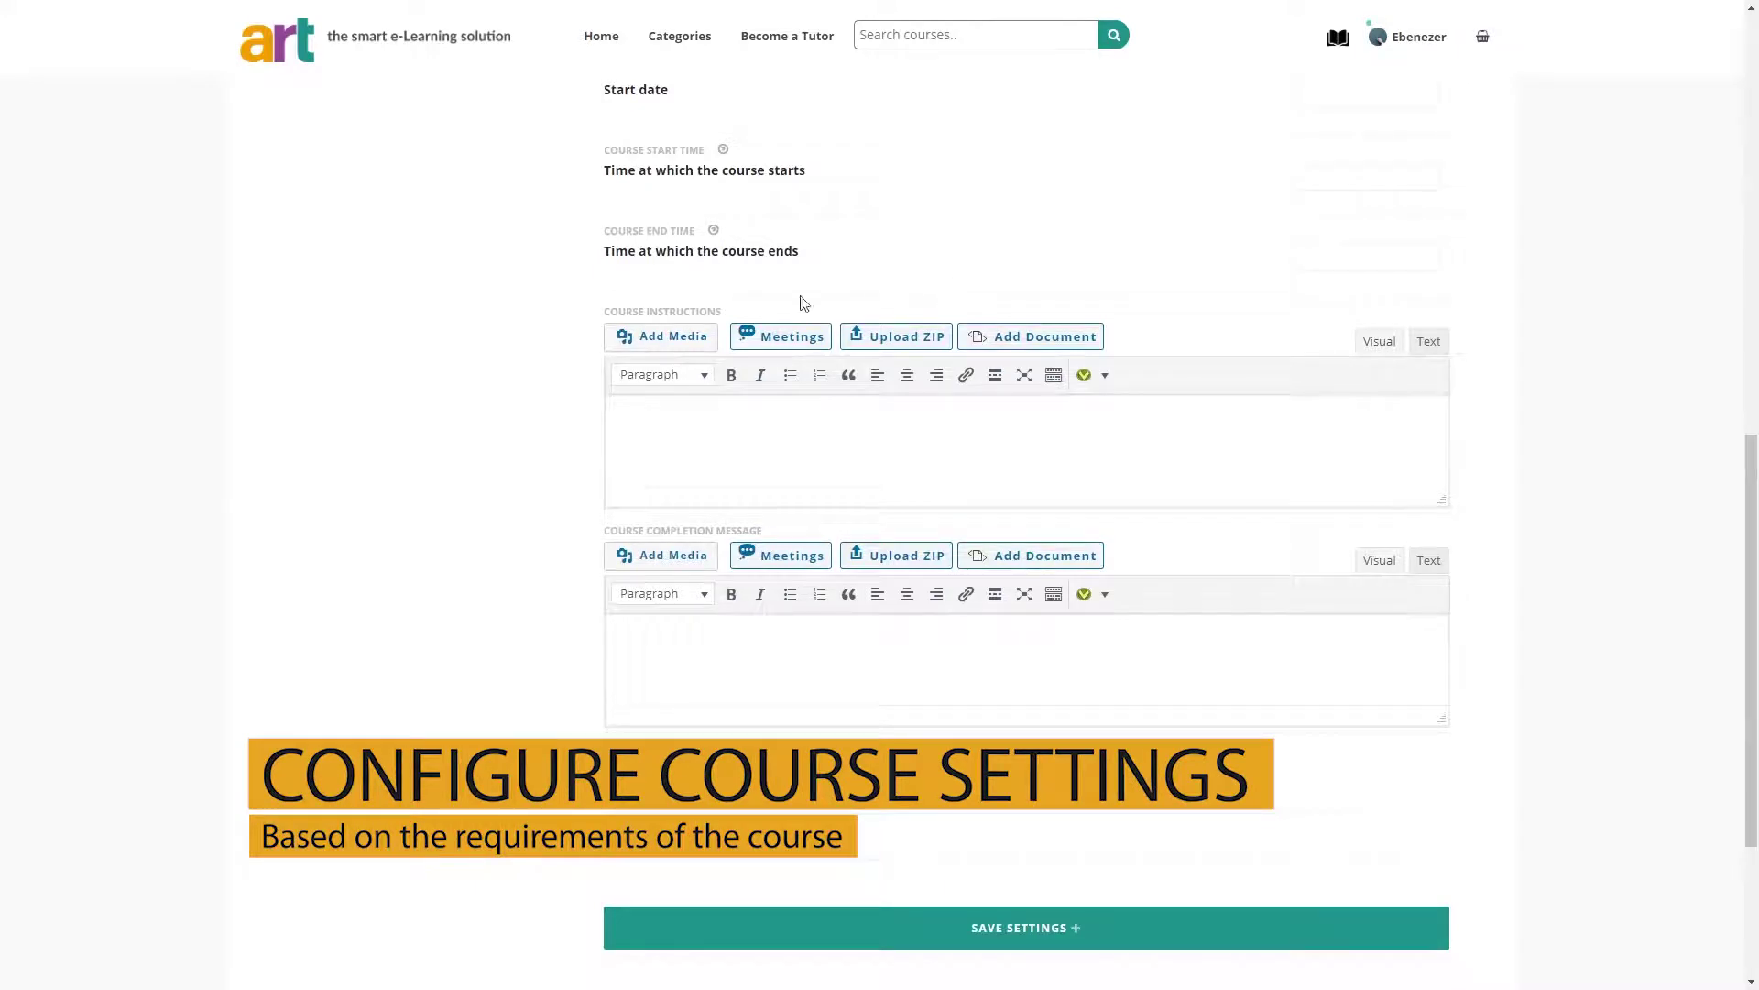
click(708, 947)
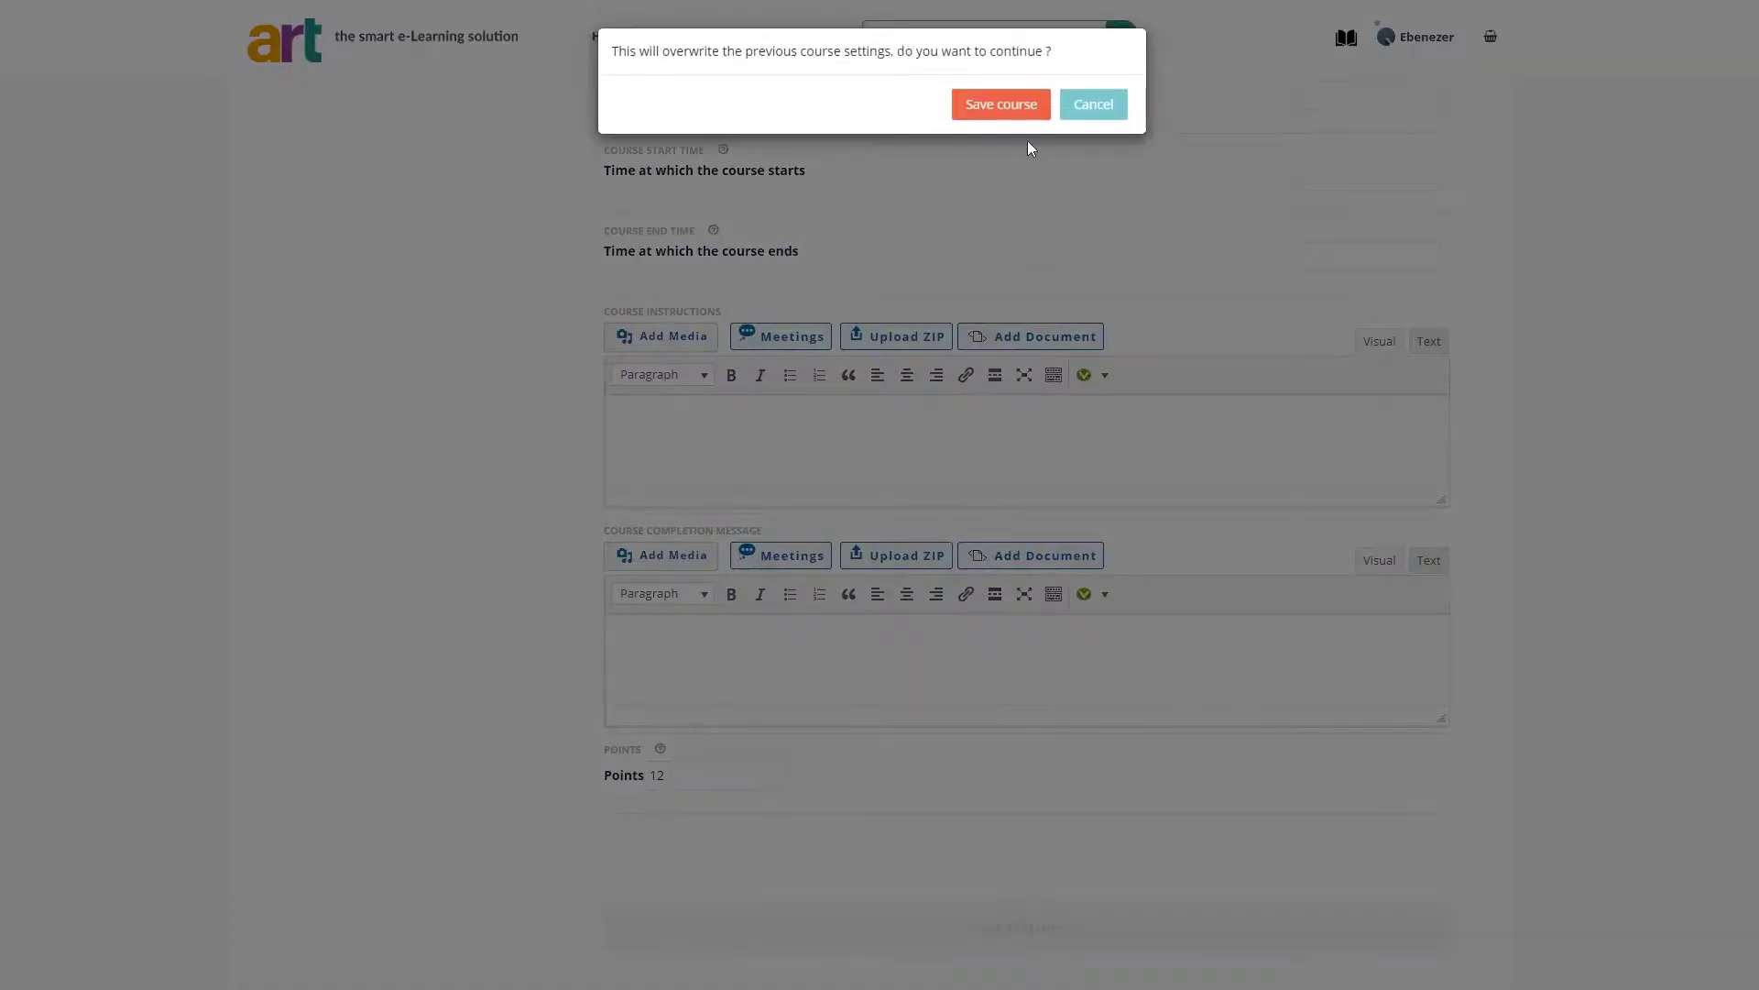
click(1020, 112)
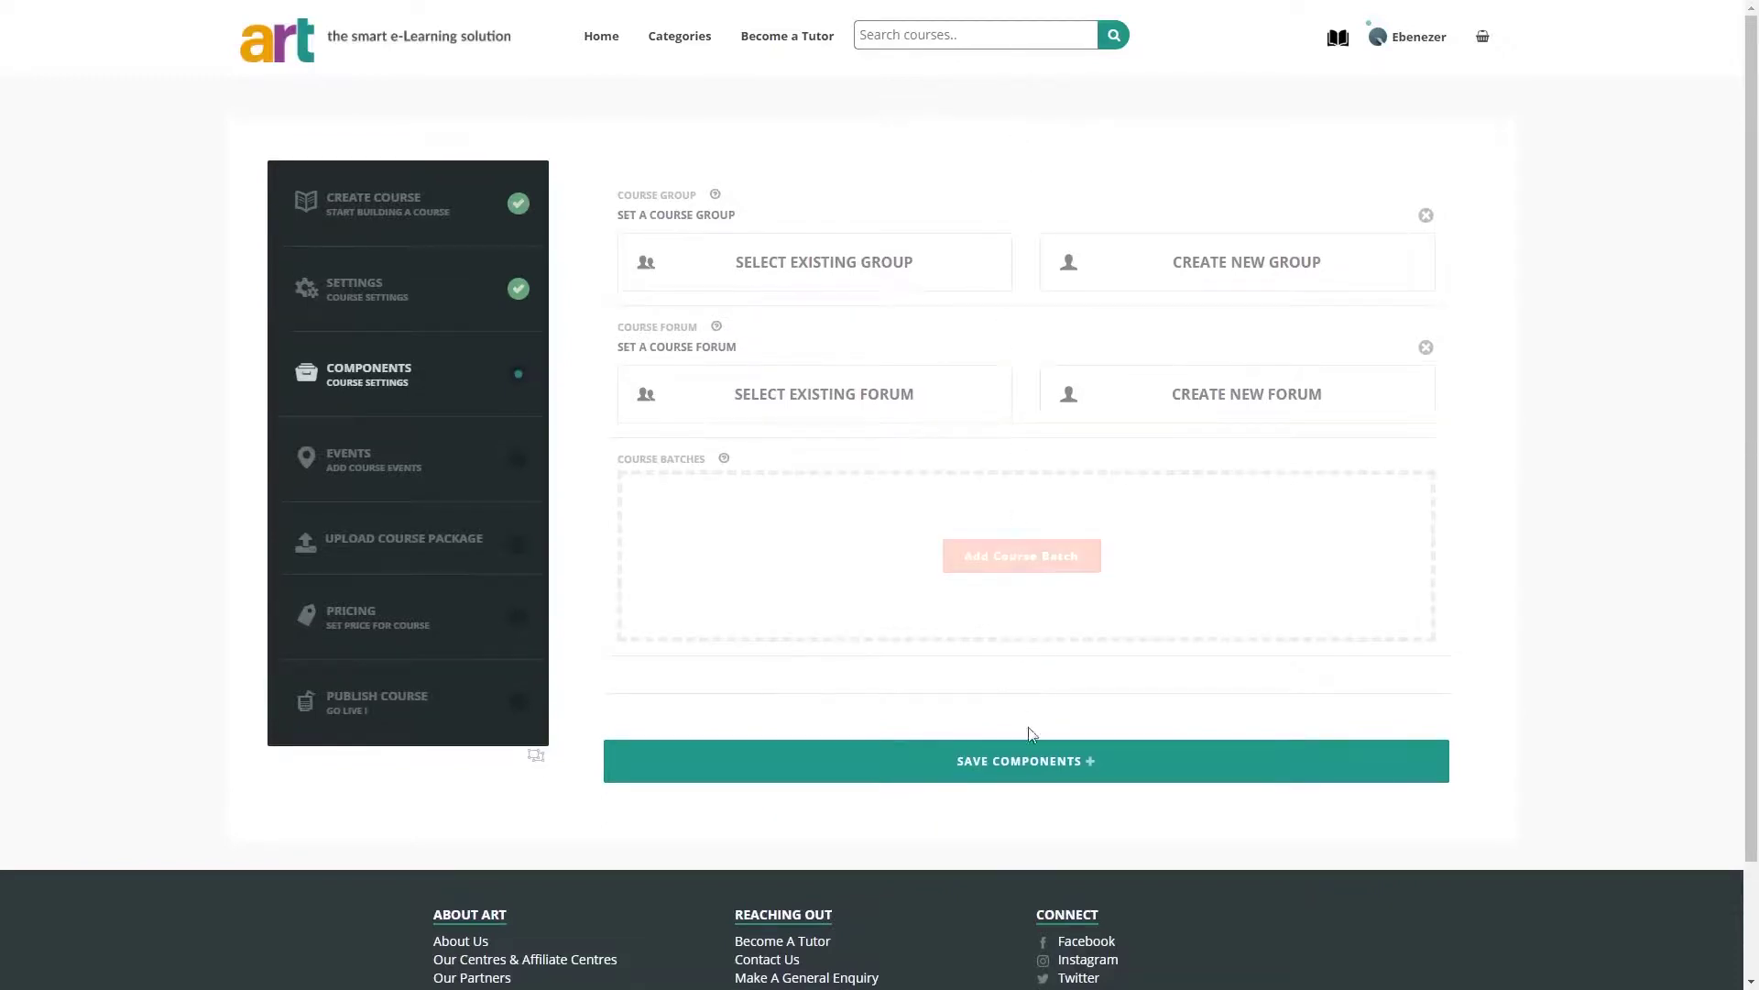
Step: Save both the course components and the course events, confirming each overwrite
click(1033, 770)
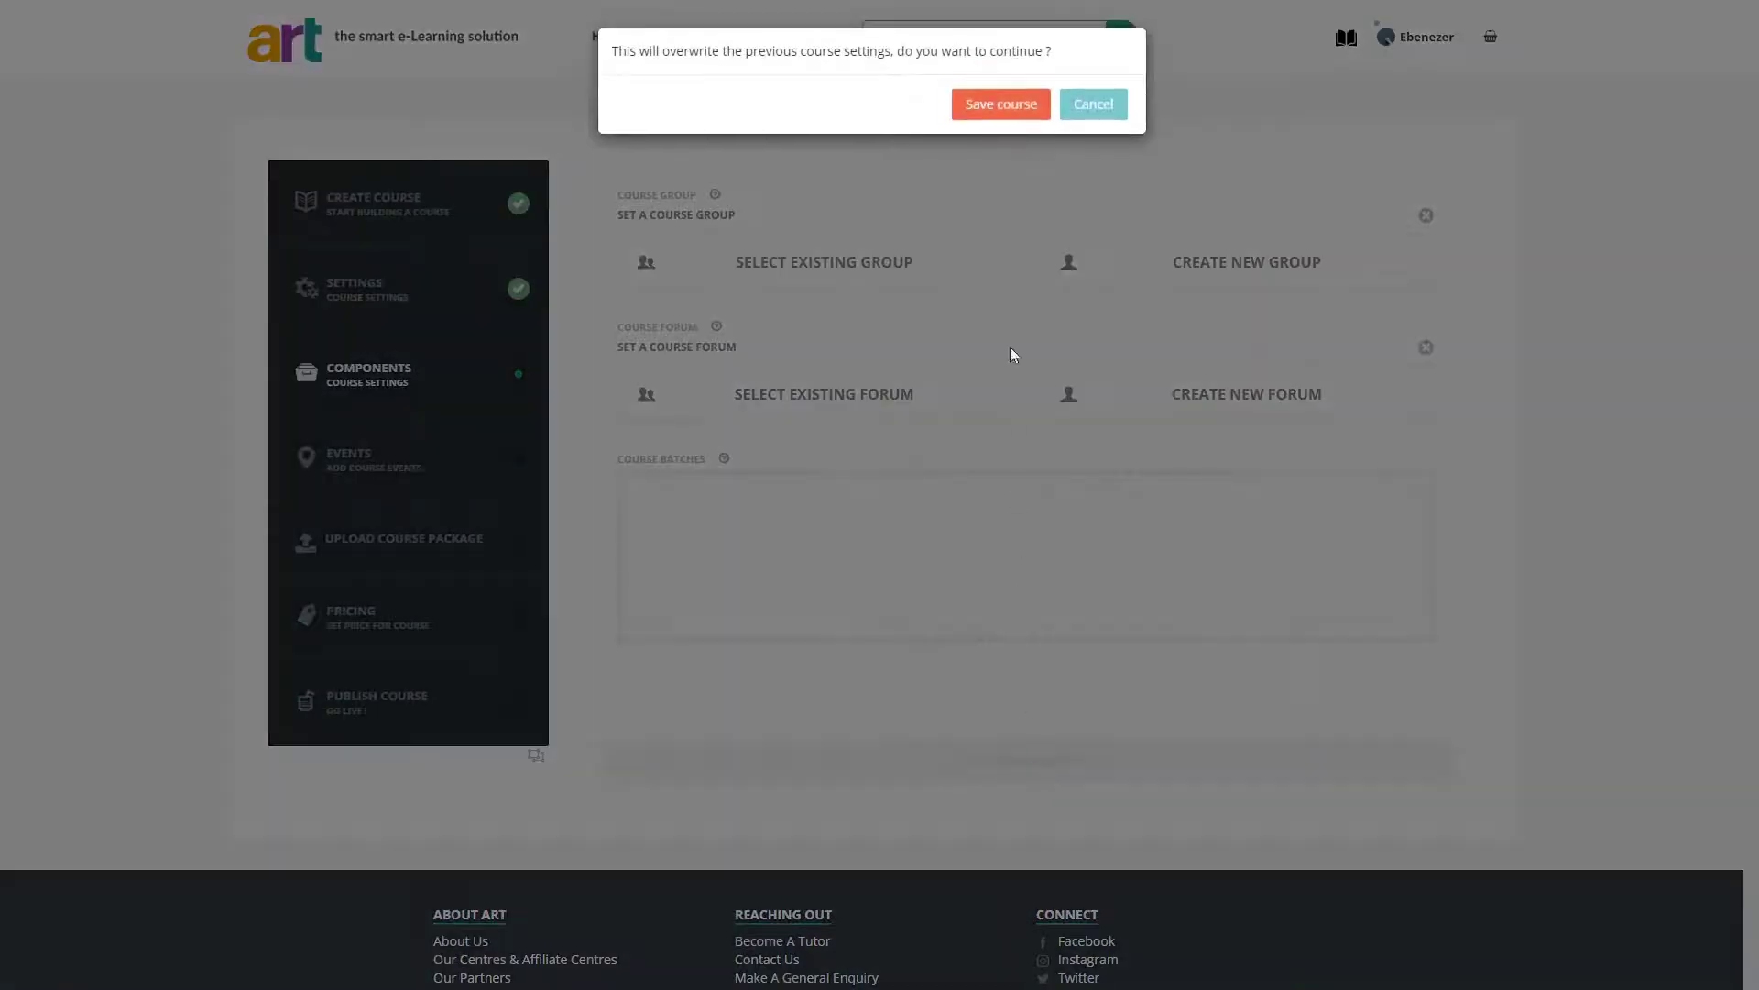
click(999, 105)
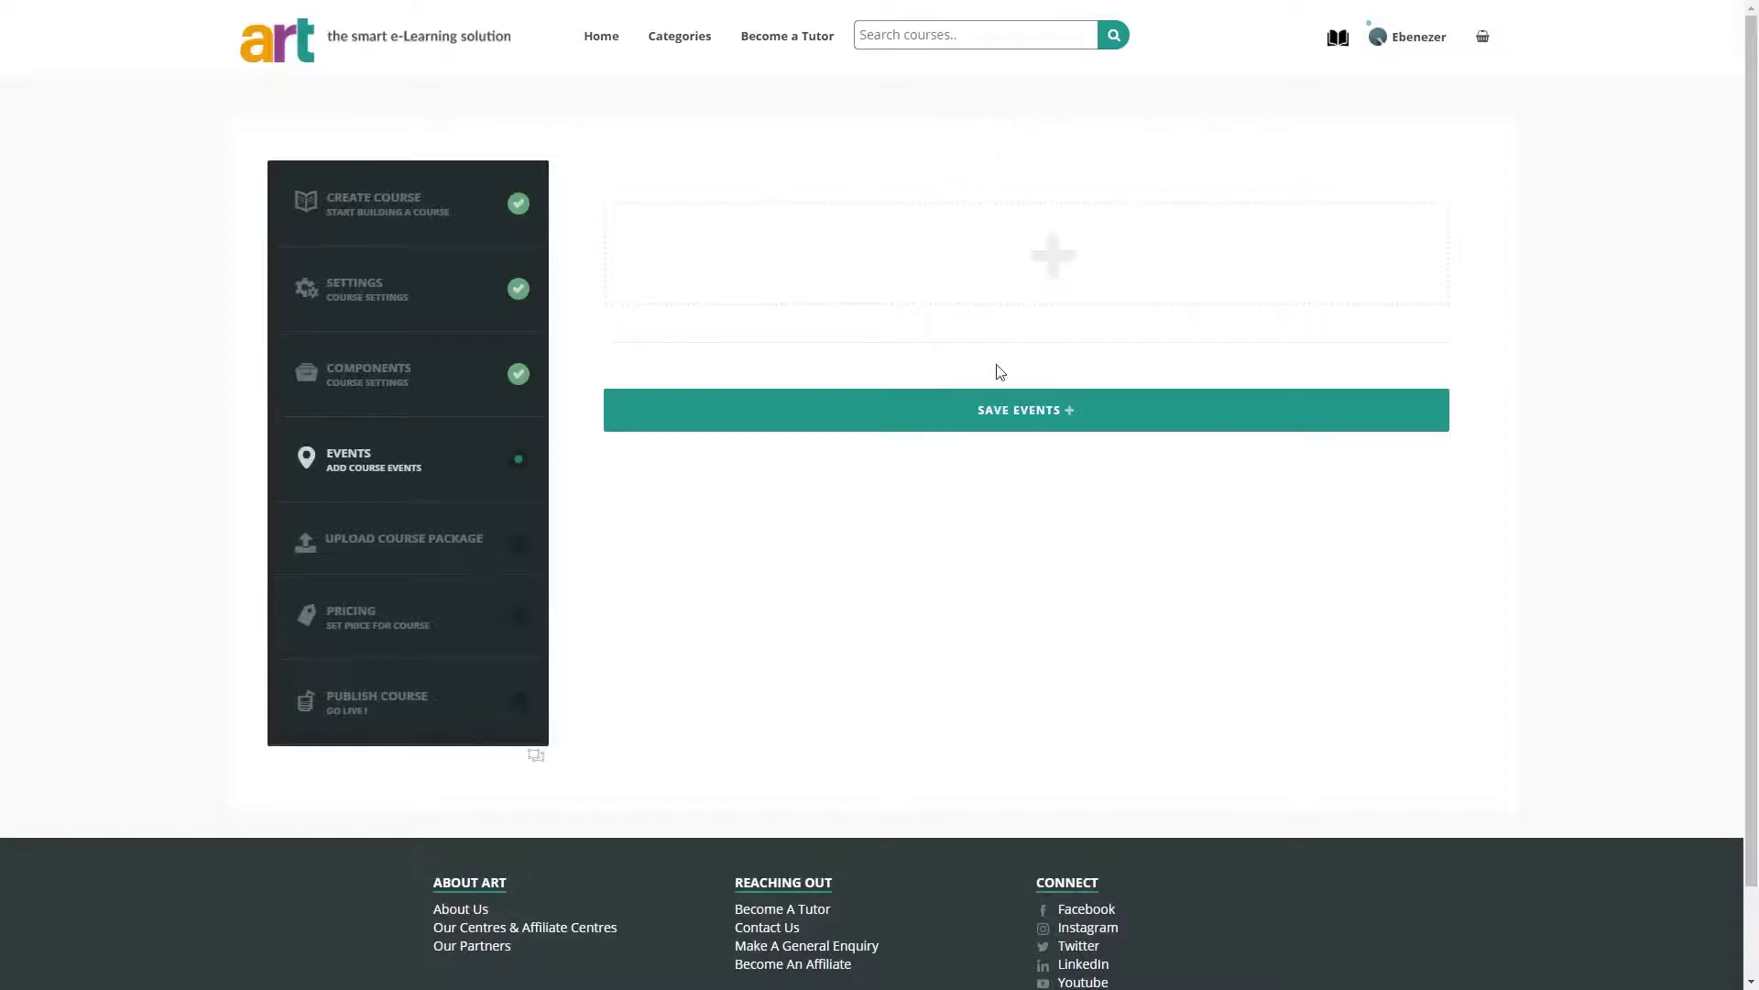
click(996, 416)
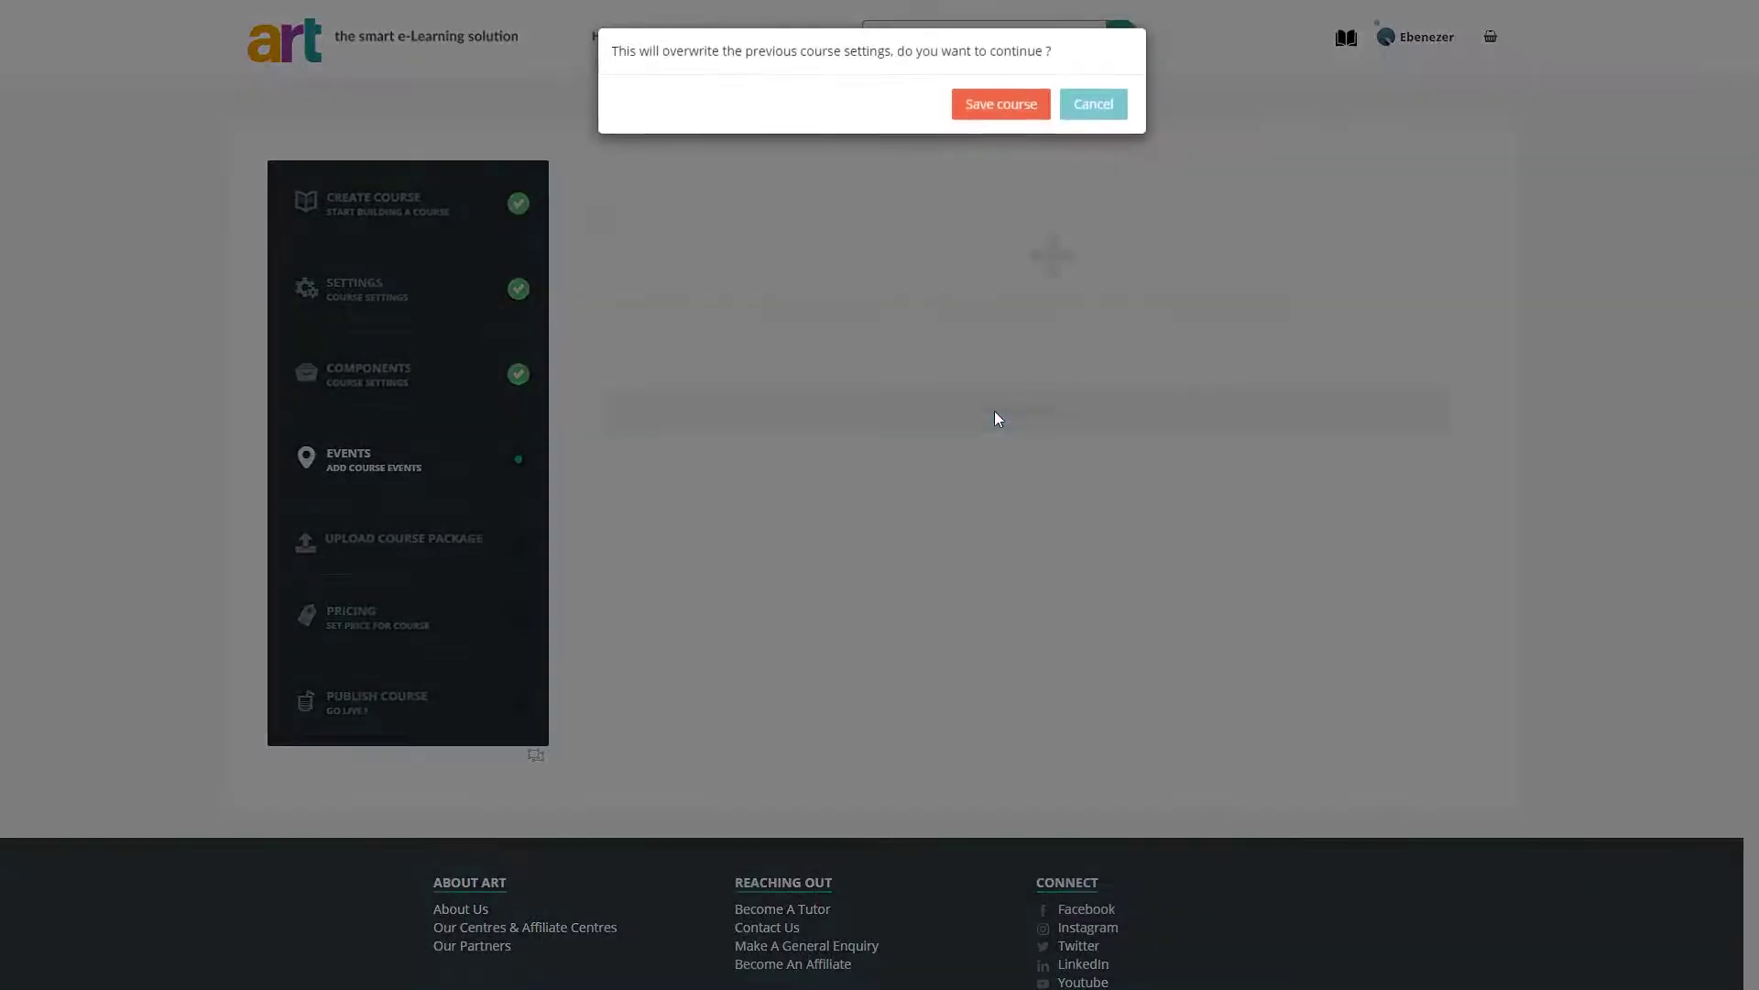
click(994, 92)
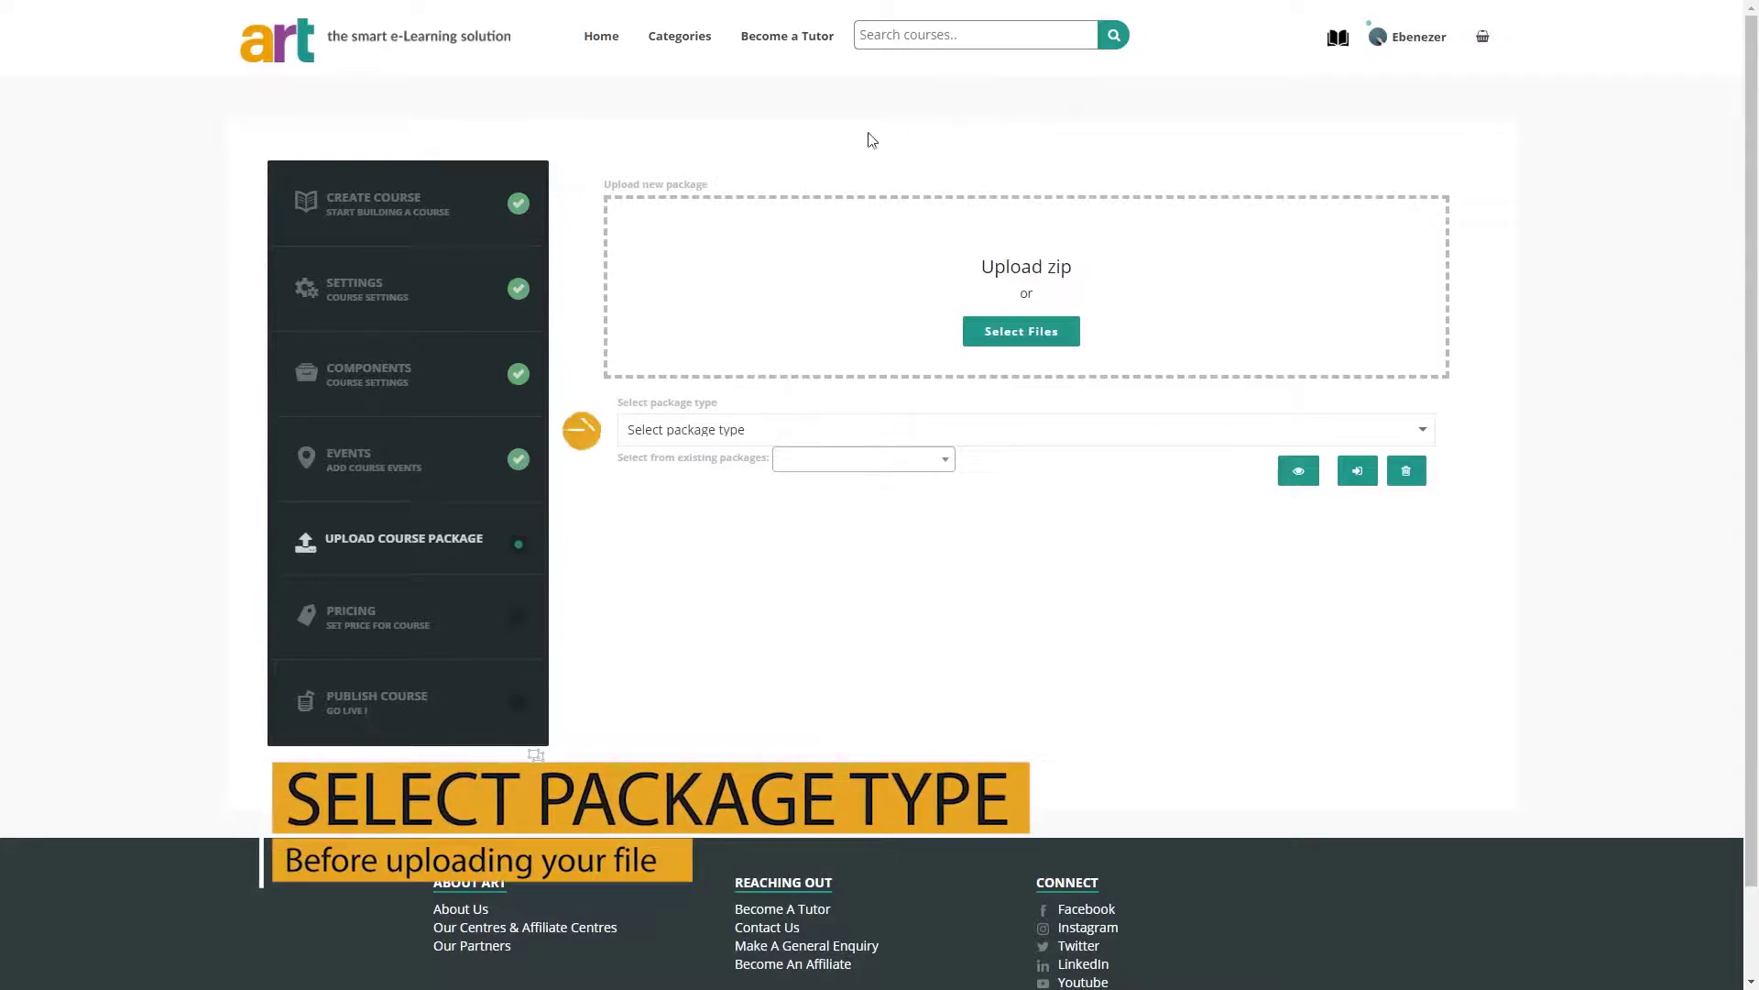
Step: Set the package type to SCORM 1.1, 1.2 and switch to the OSHA folder
click(642, 425)
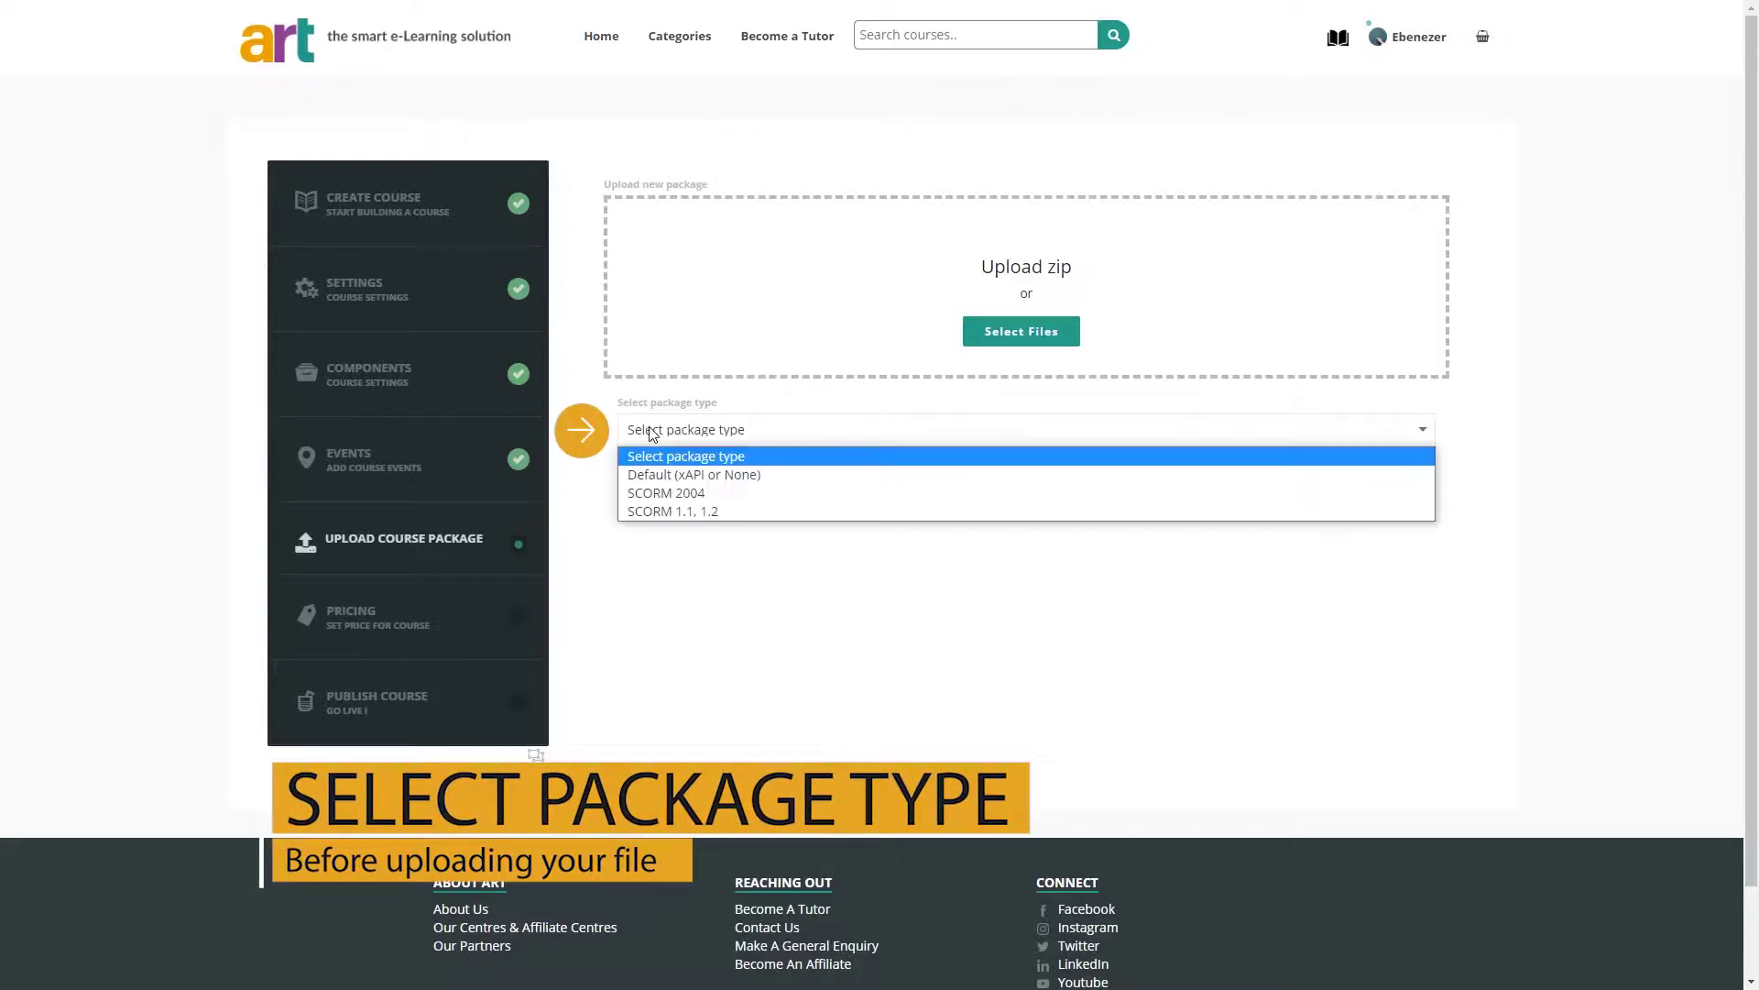
click(657, 516)
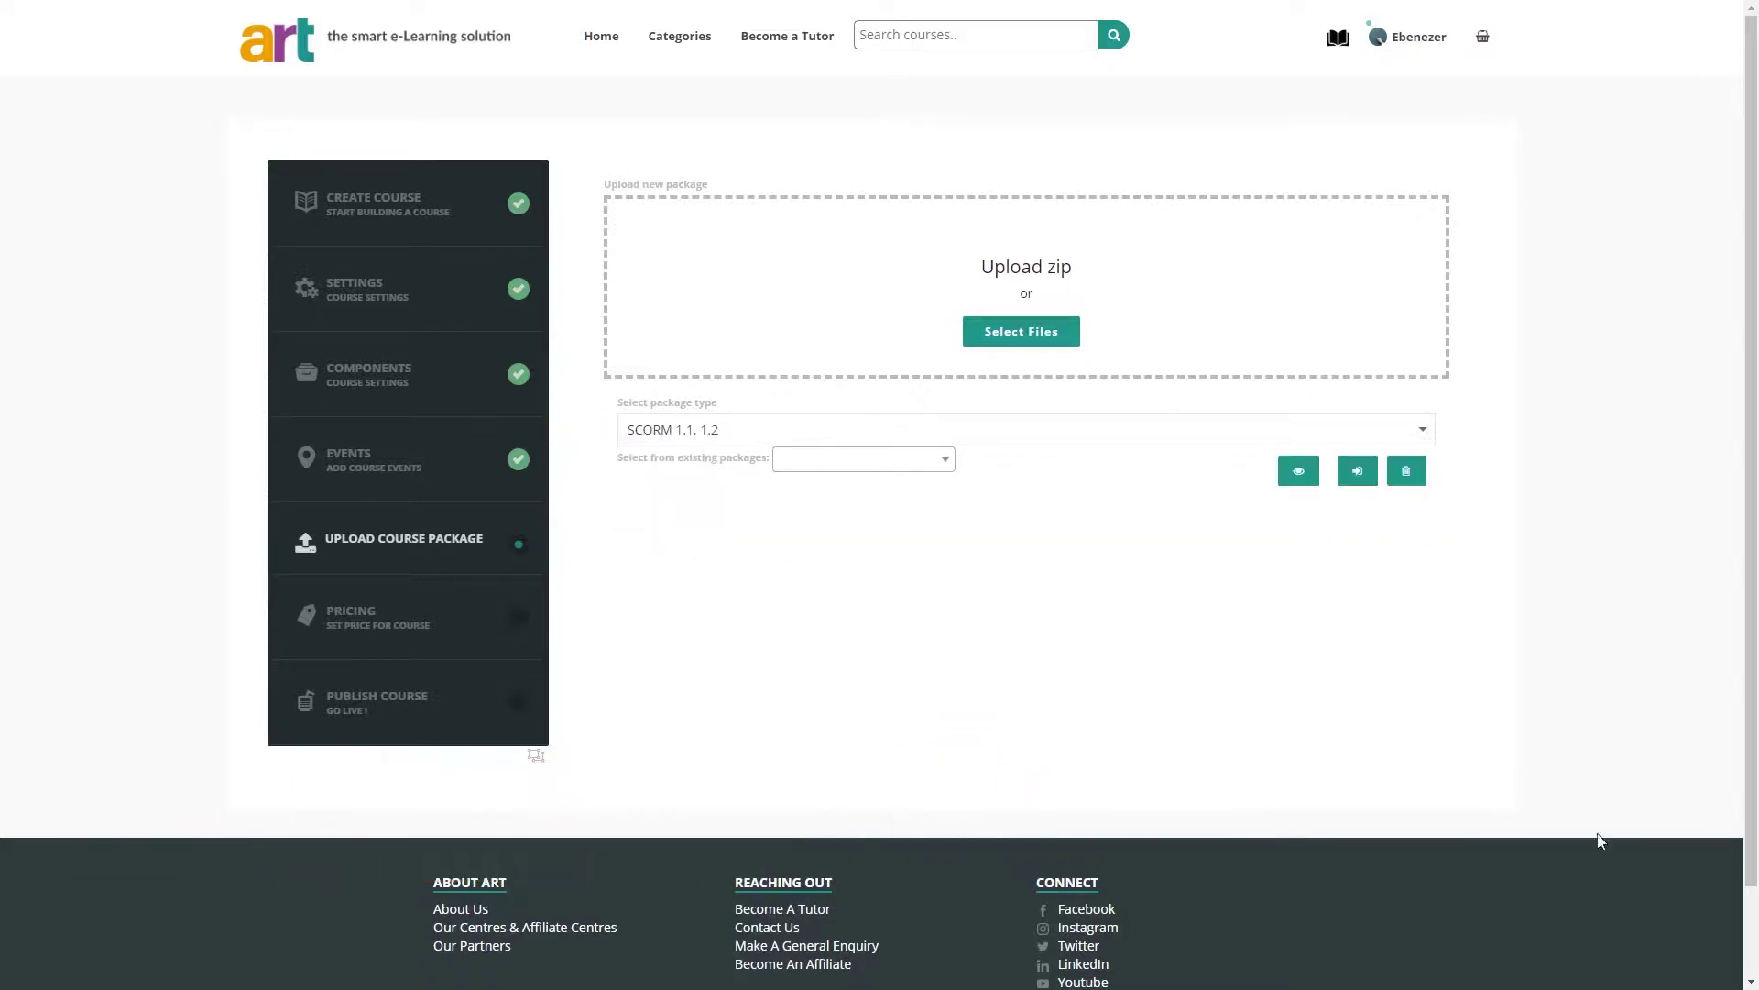
key(alt+Tab)
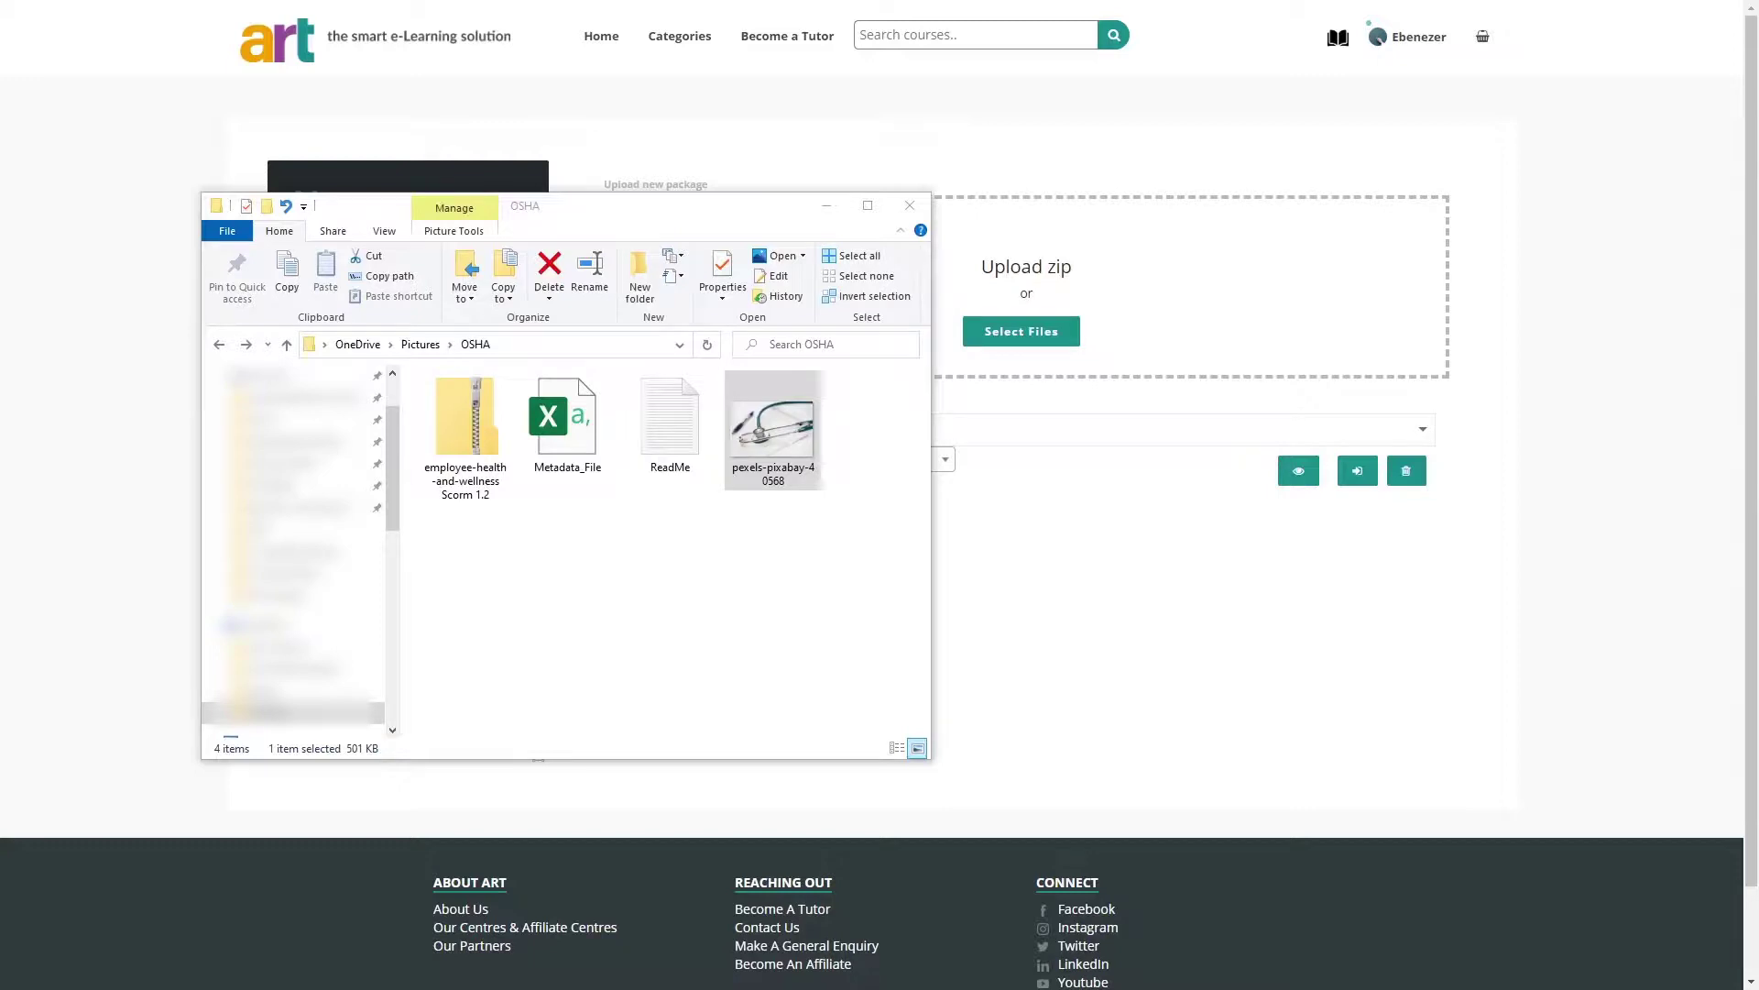
Step: Upload the employee-health-and-wellness SCORM 1.2 zip as the course package
scroll(469, 547, up, 1)
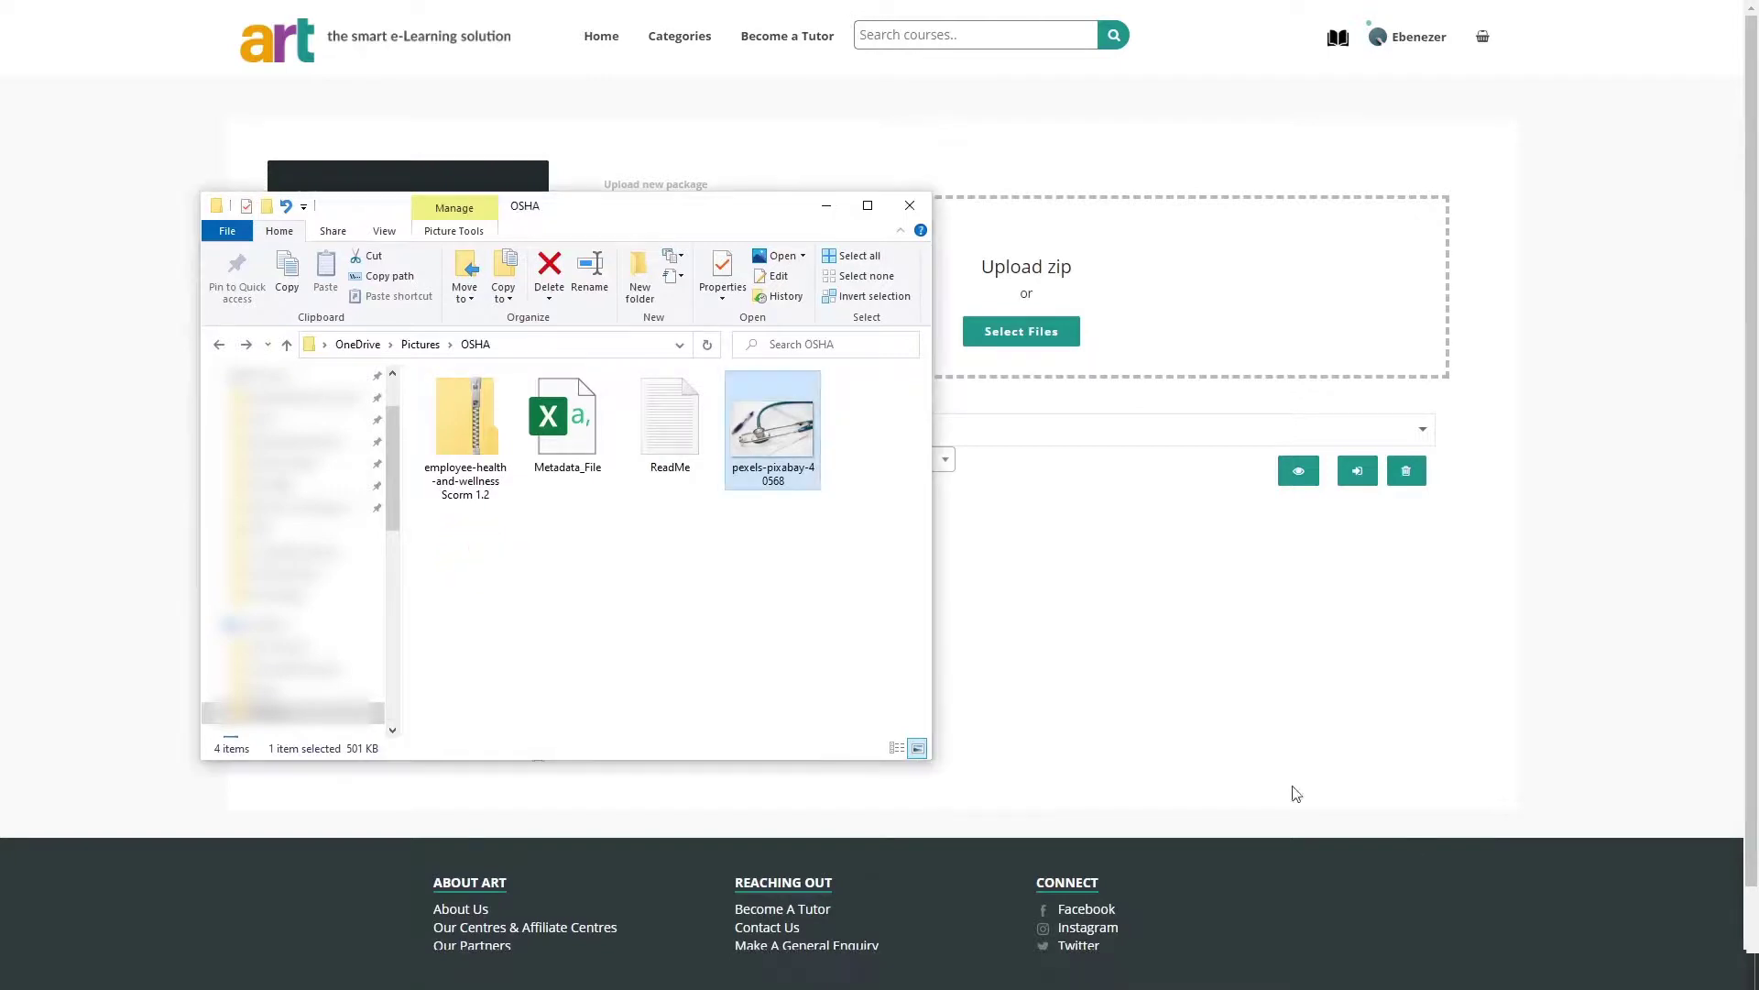
mouse_move(502, 474)
mouse_down()
mouse_move(745, 394)
mouse_move(1157, 302)
mouse_up()
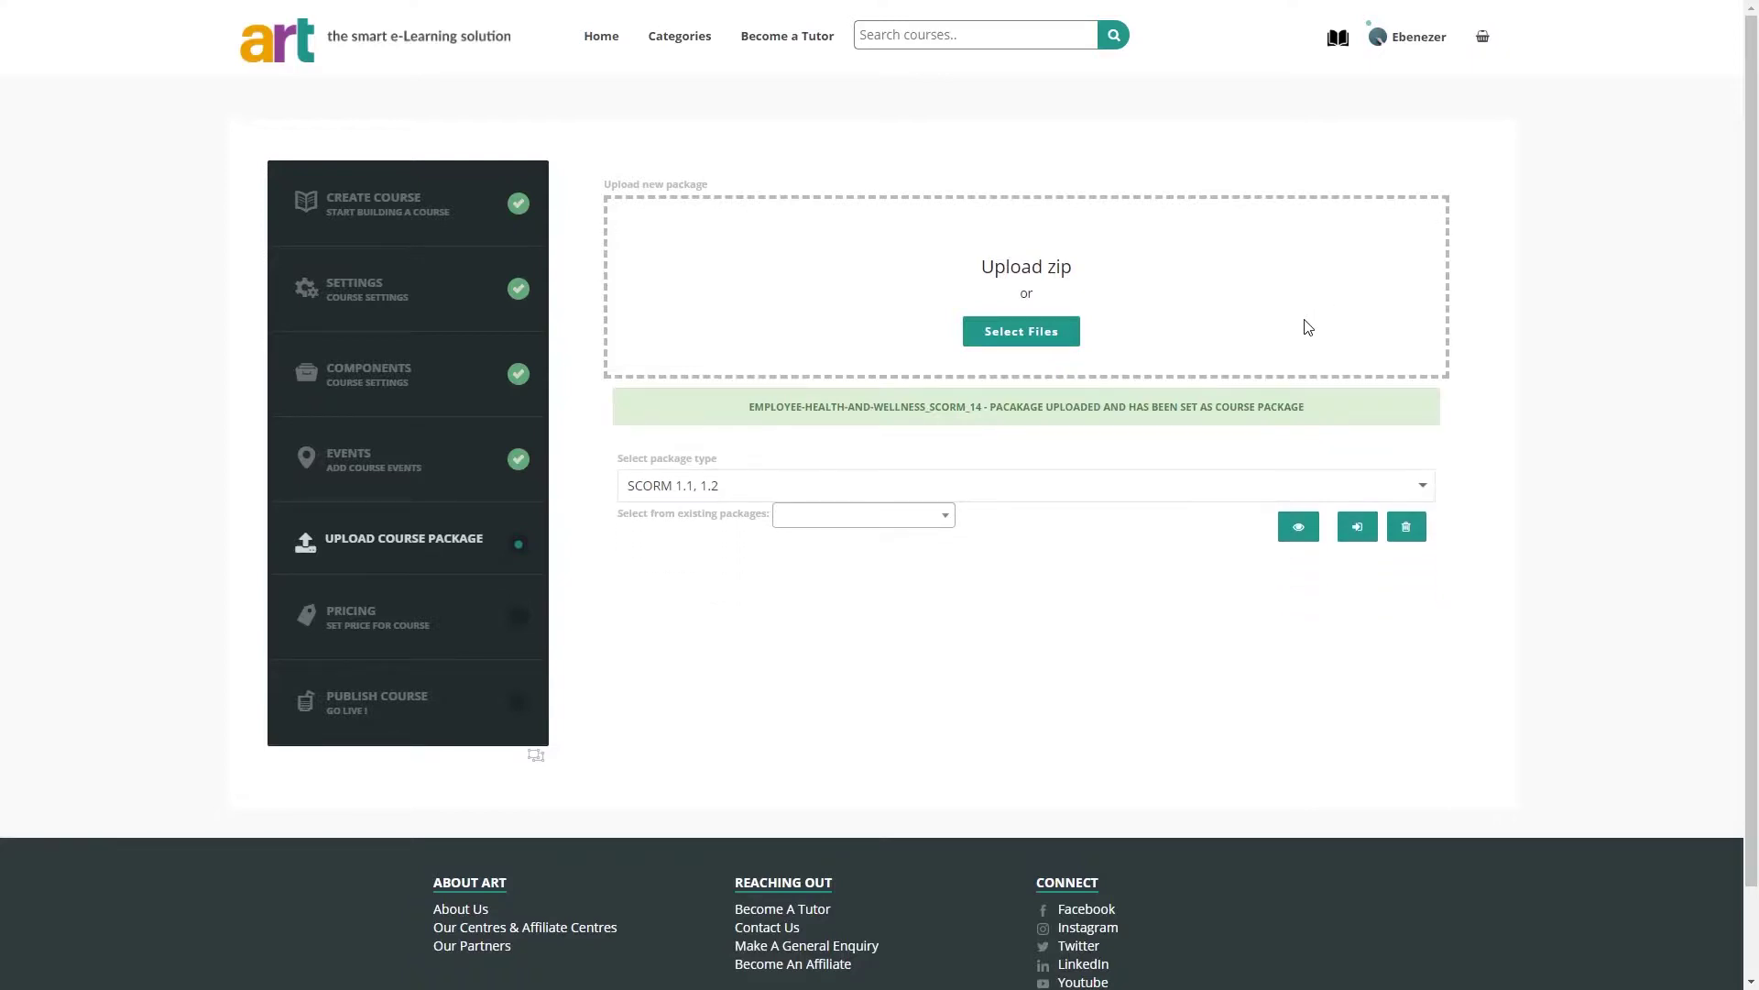
click(465, 624)
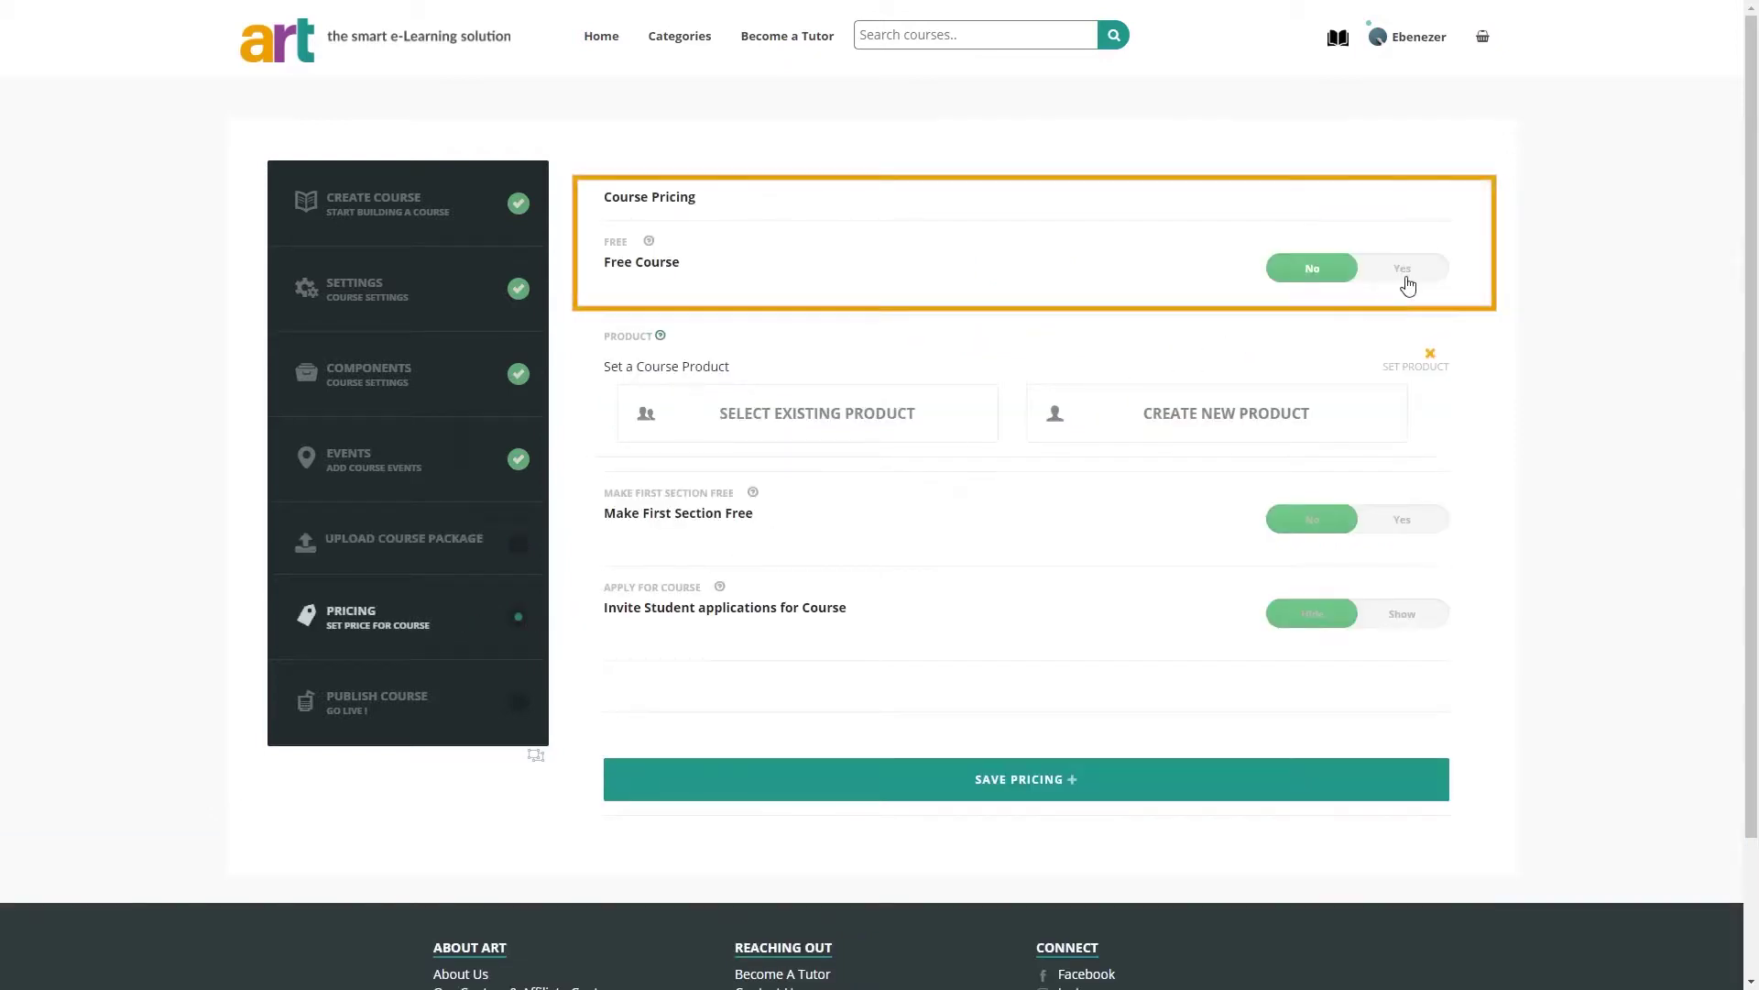
Step: Set Free Course to Yes and save the pricing
click(1407, 283)
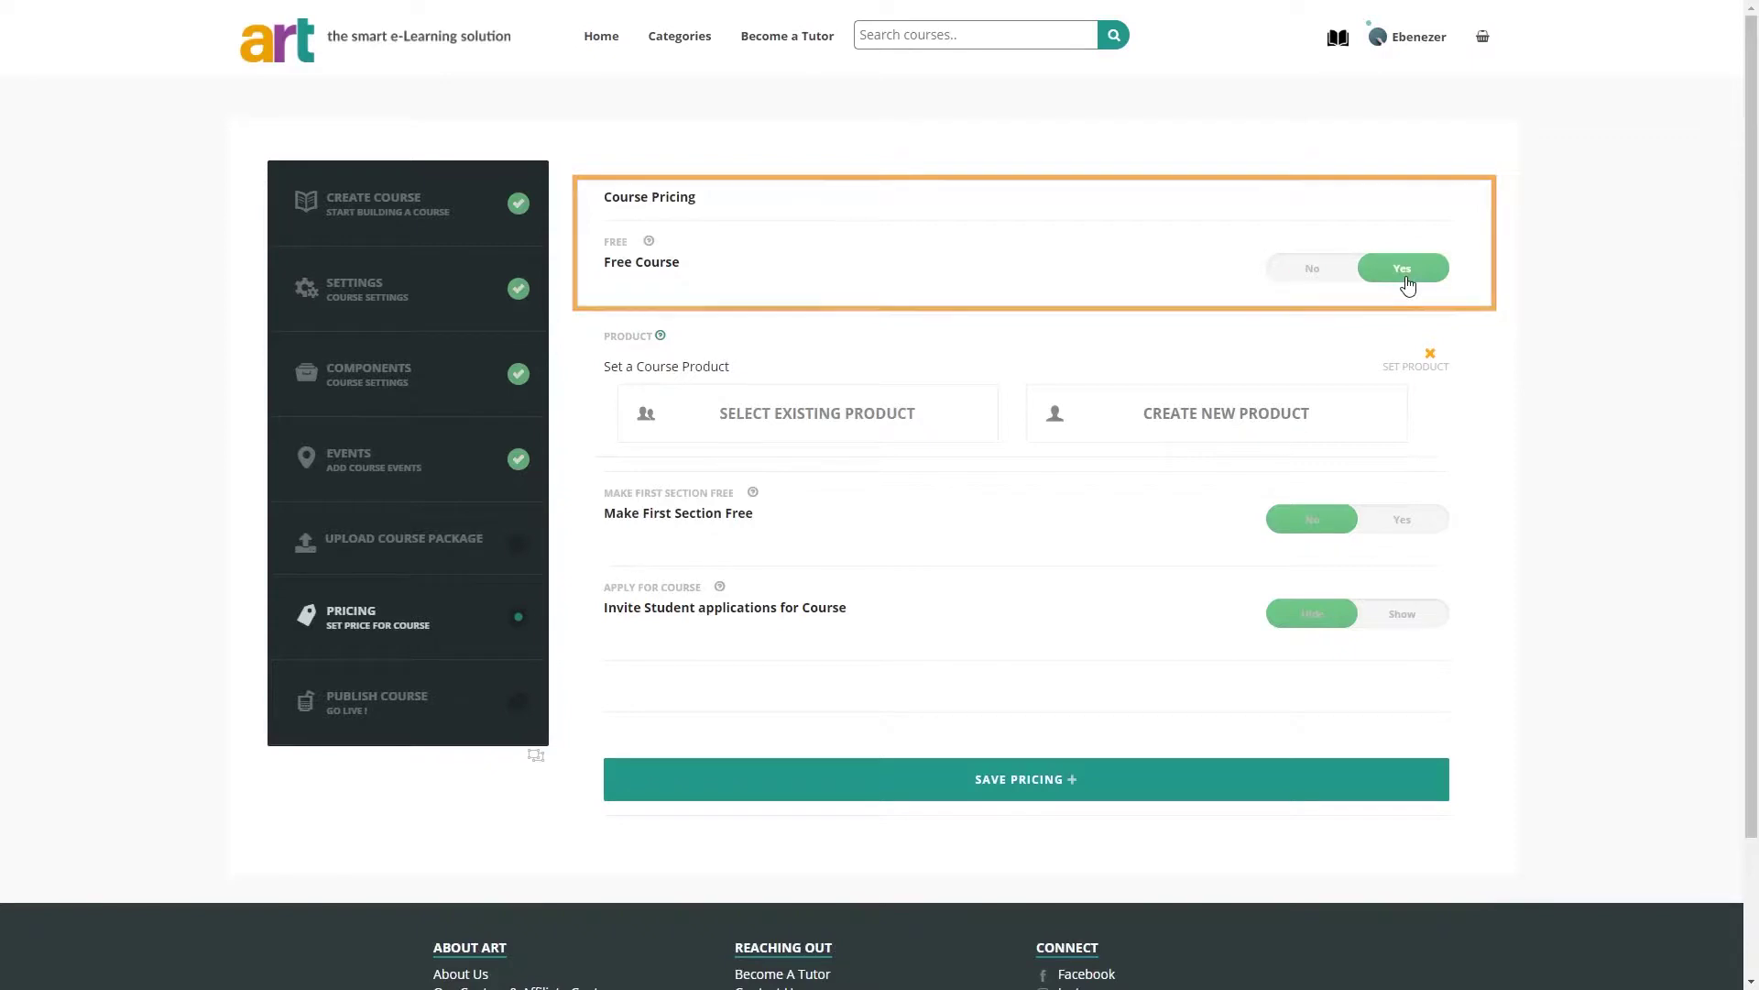
click(1146, 784)
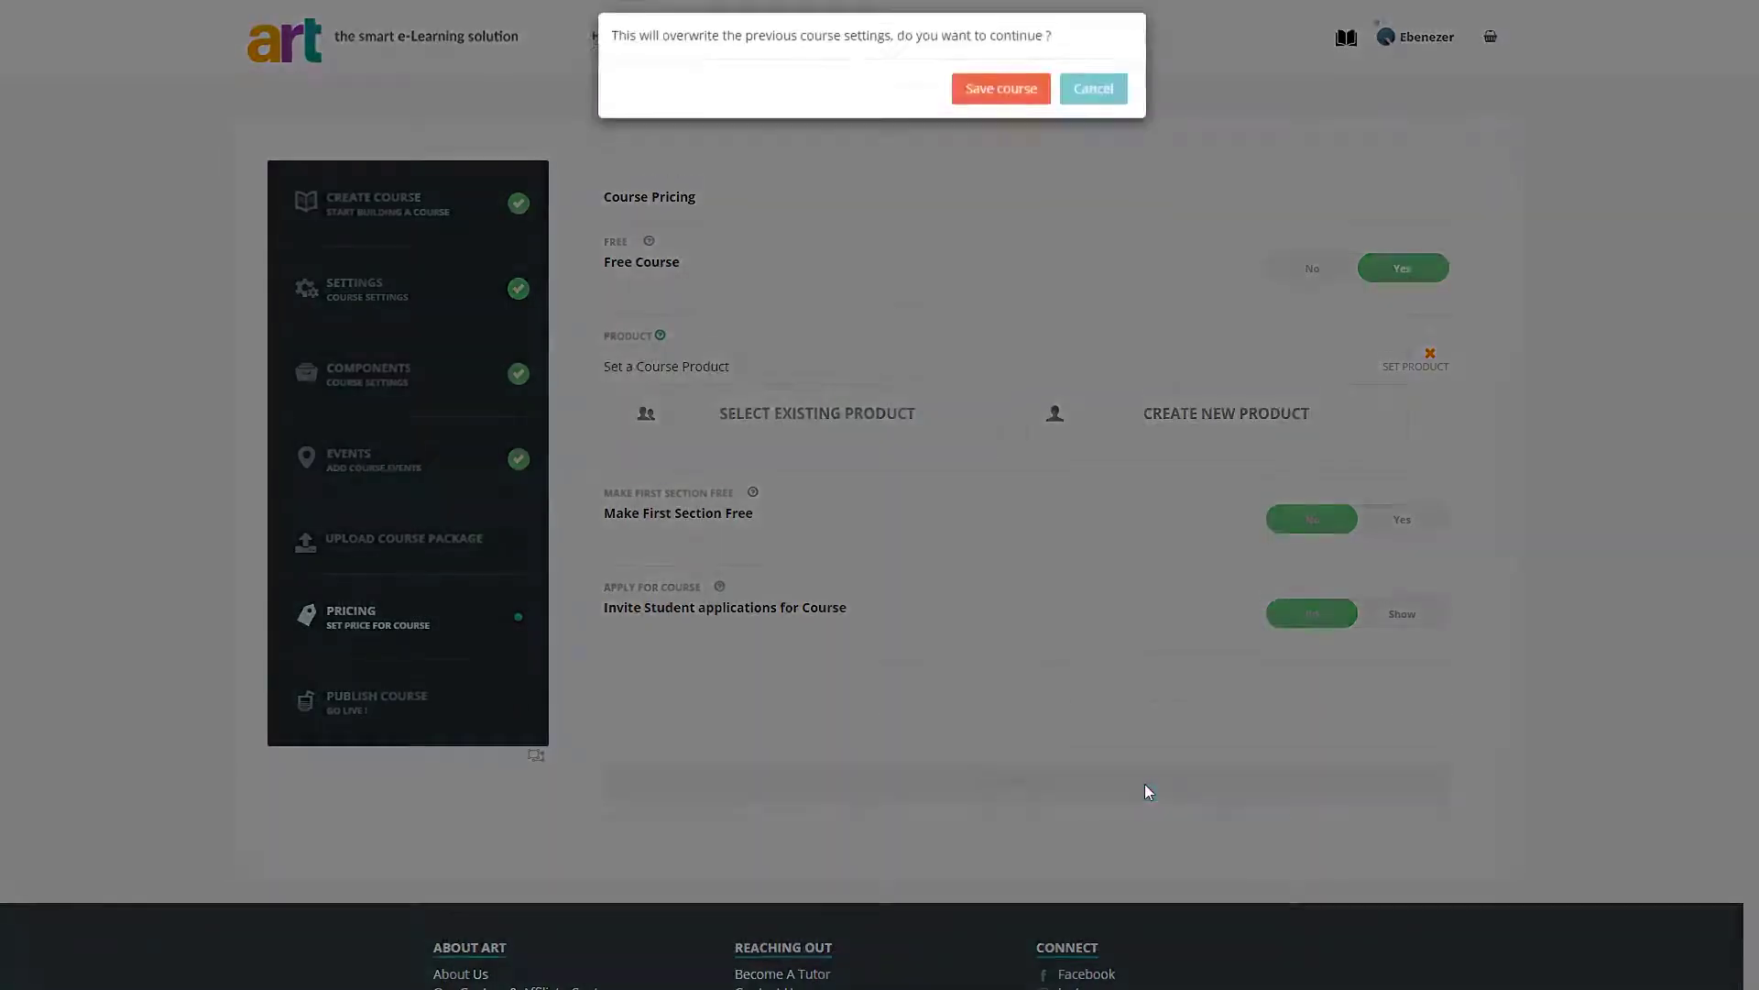
click(999, 104)
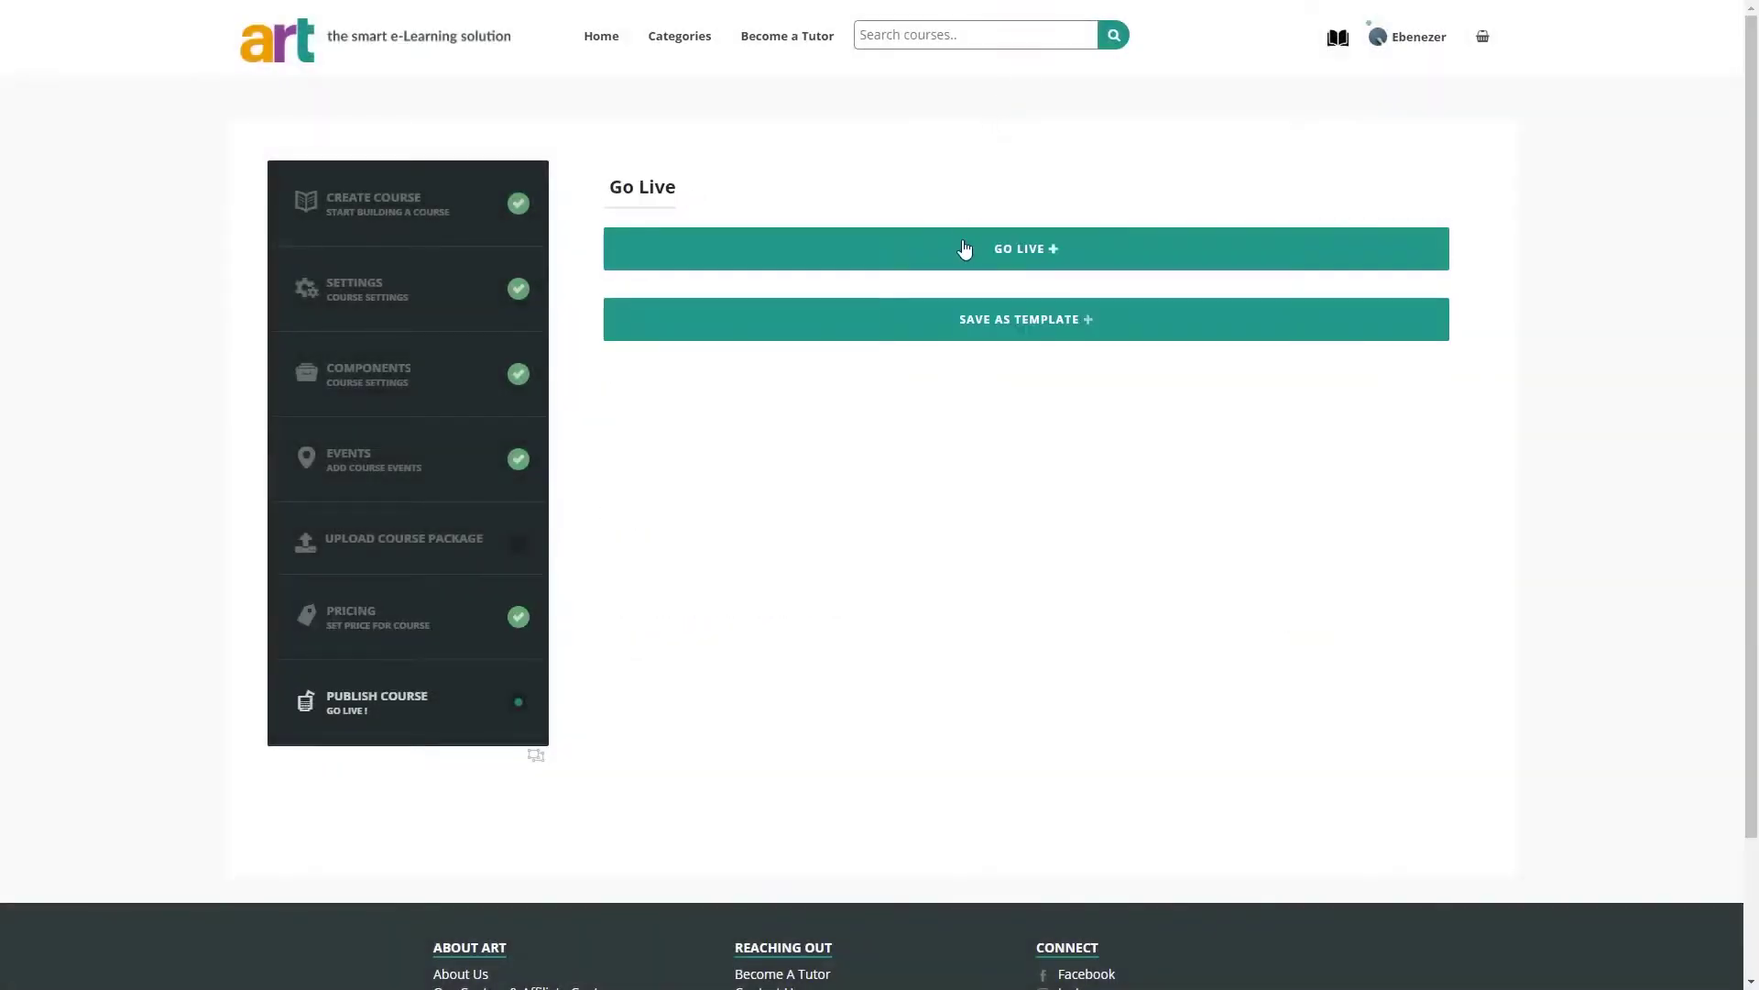
Step: Take the course live and view its published page
click(964, 242)
click(996, 111)
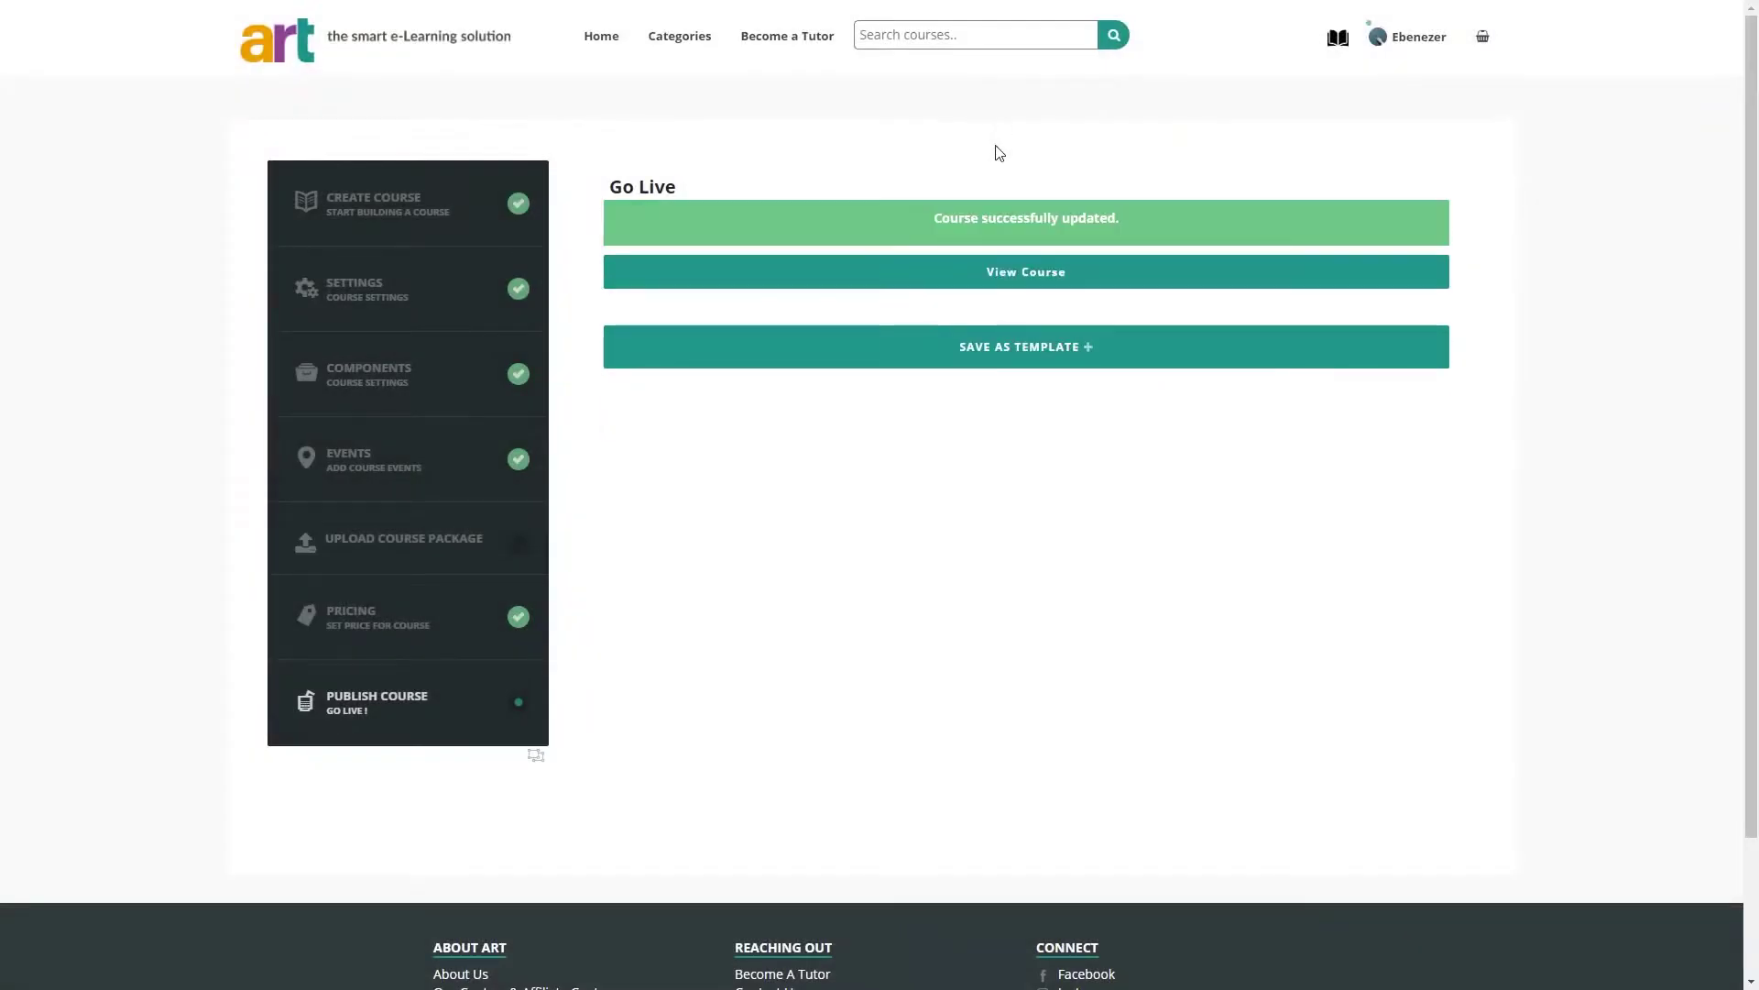
click(999, 277)
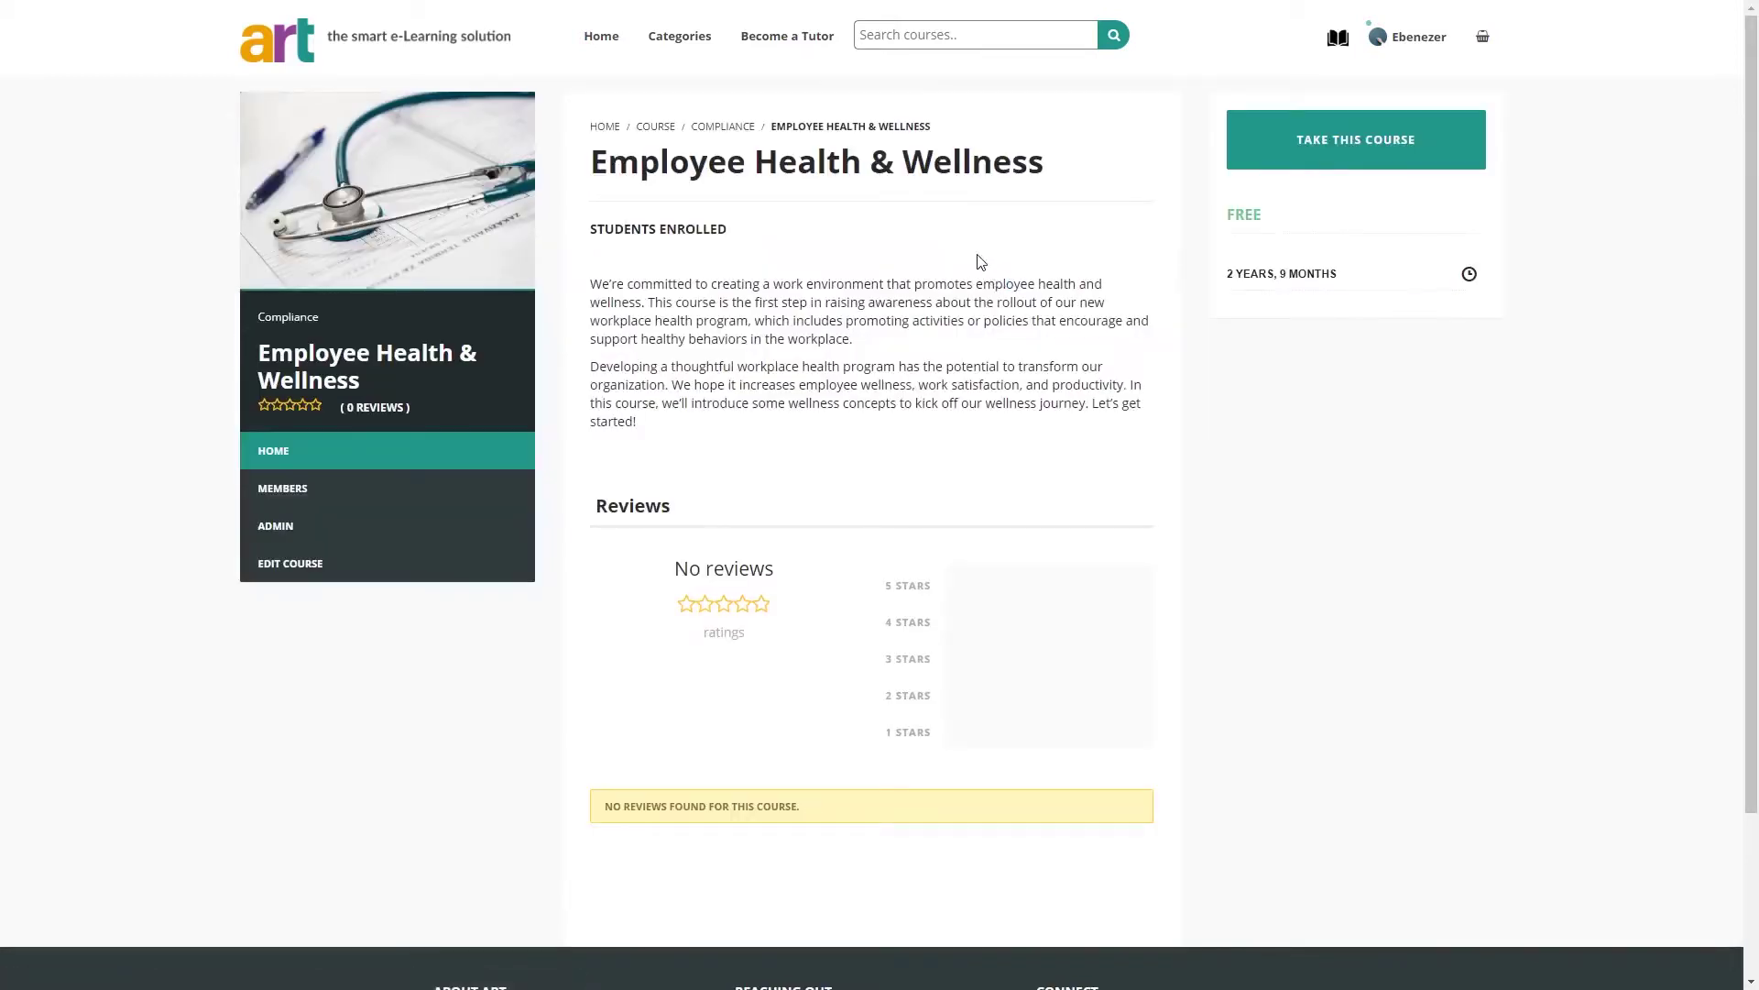
Step: Enrol in Employee Health & Wellness and start it in the SCORM player
click(1292, 171)
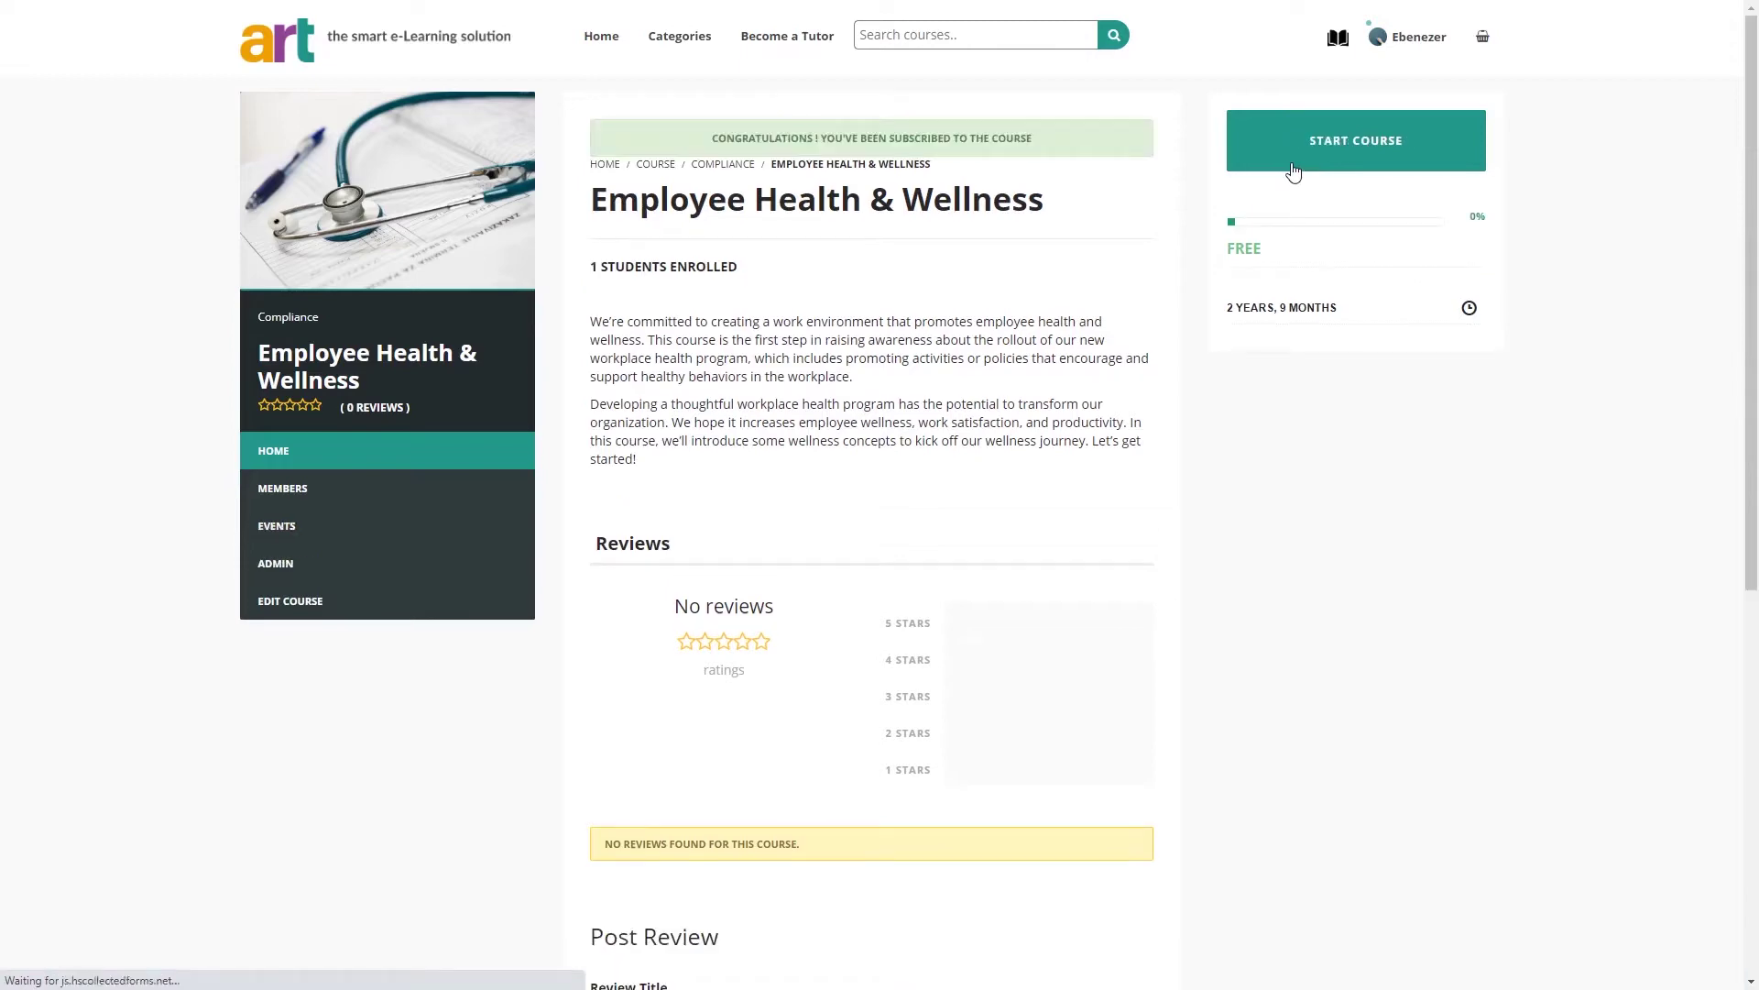
click(1293, 172)
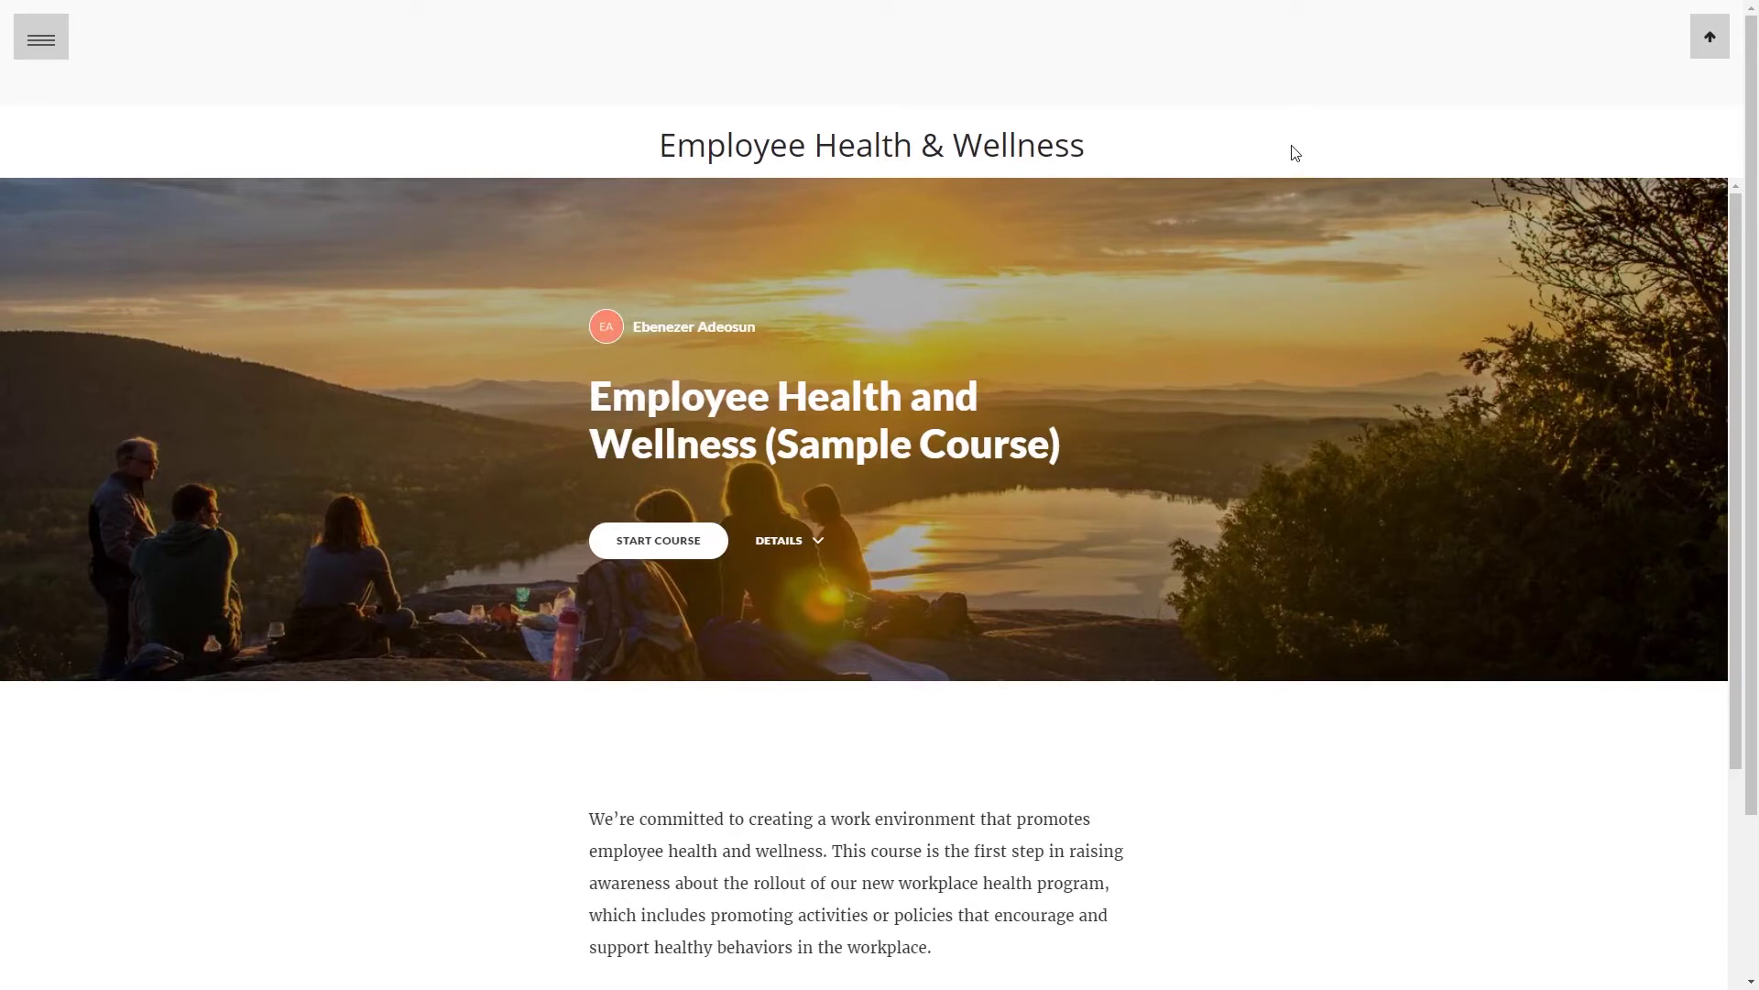
scroll(1295, 153, down, 2)
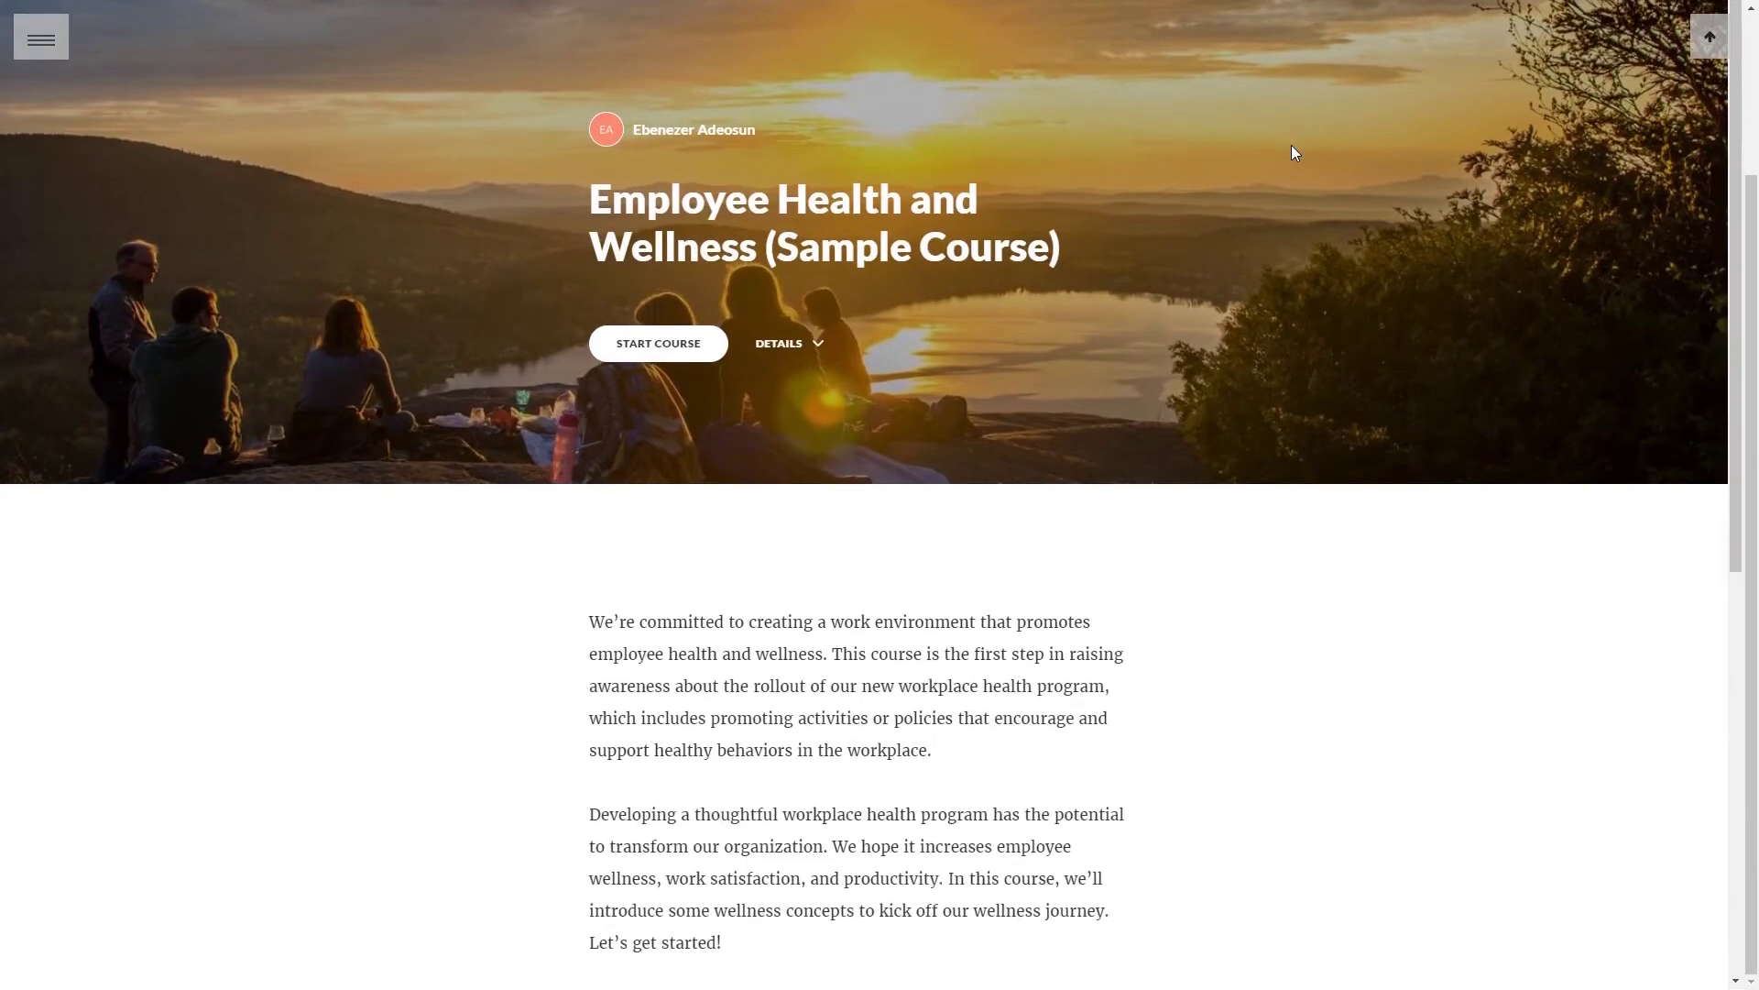